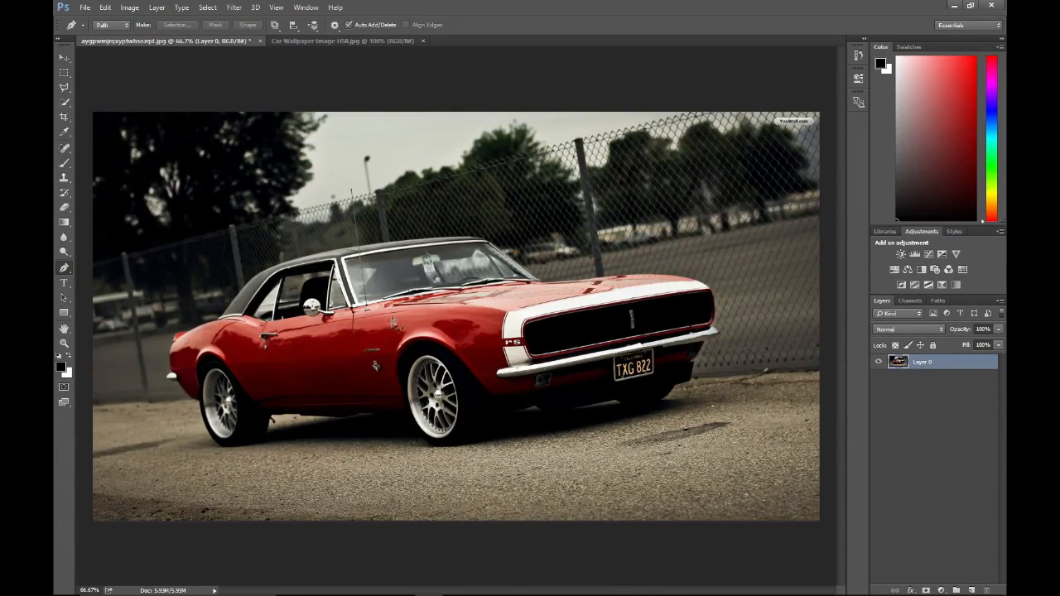
- Start a Pen path at the lower rear edge of the front wheel arch and trace it over the arch's top
scroll(390, 321, "up", 10)
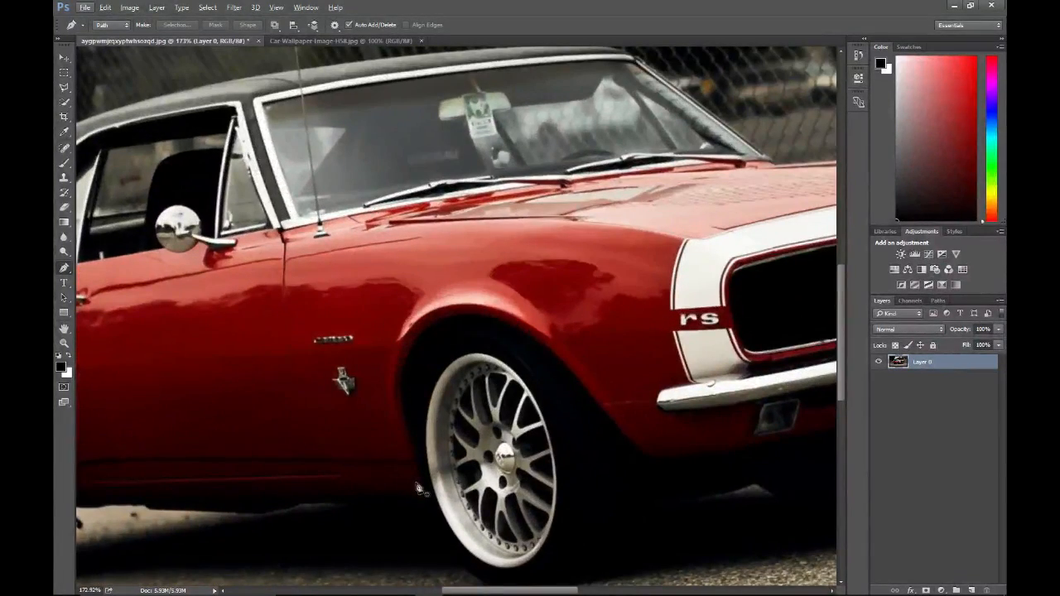
left_click(420, 483)
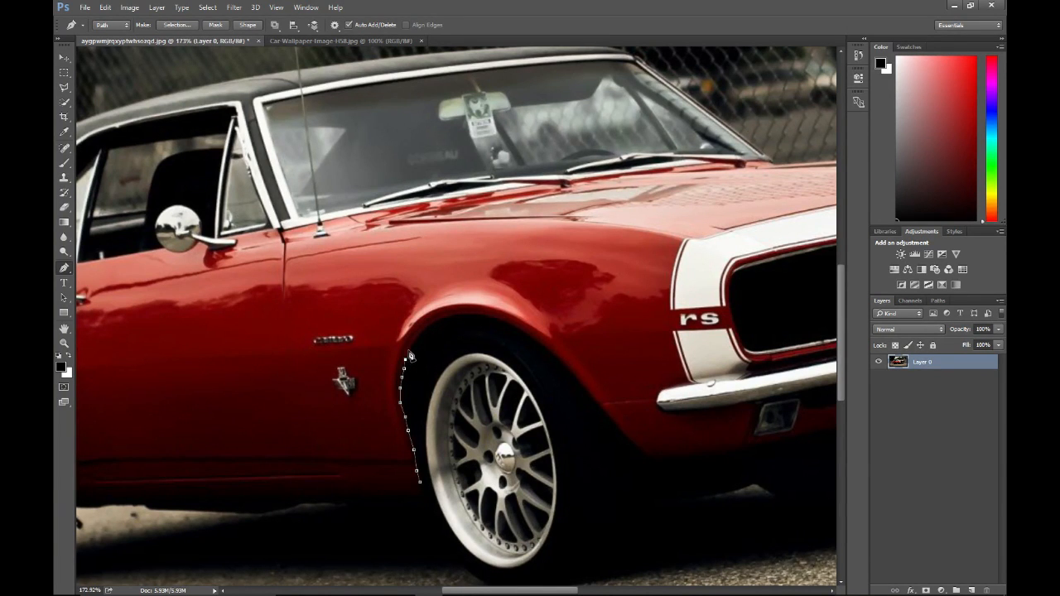
left_click(456, 316)
left_click(468, 313)
scroll(472, 314, "up", 3)
left_click(486, 316)
left_click(501, 319)
left_click(520, 326)
left_click(546, 336)
left_click(571, 348)
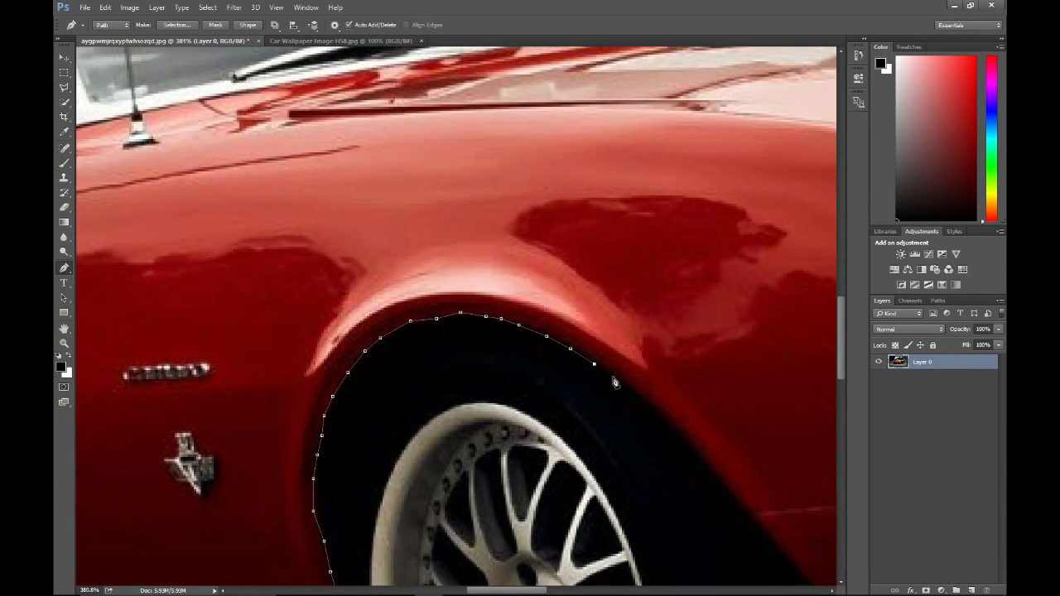
- Continue the path down the forward side of the front wheel arch to the bottom of the fender
left_click(614, 377)
left_click(635, 395)
left_click(666, 422)
left_click(702, 464)
scroll(702, 464, "right", 2)
scroll(703, 465, "down", 4)
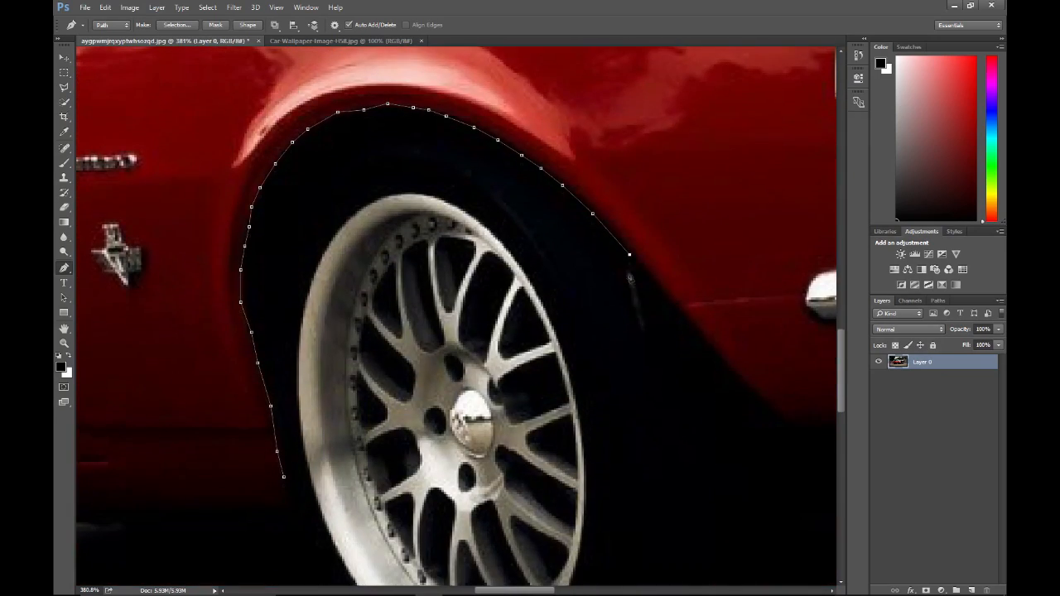
left_click(648, 276)
left_click(701, 336)
left_click(724, 363)
left_click(746, 389)
left_click(763, 406)
left_click(776, 412)
- Extend the path along the lower edge of the front fender and valance to the near side of the licence plate
scroll(776, 414, "right", 4)
left_click(520, 423)
left_click(624, 412)
left_click(650, 404)
left_click(707, 395)
scroll(706, 398, "right", 5)
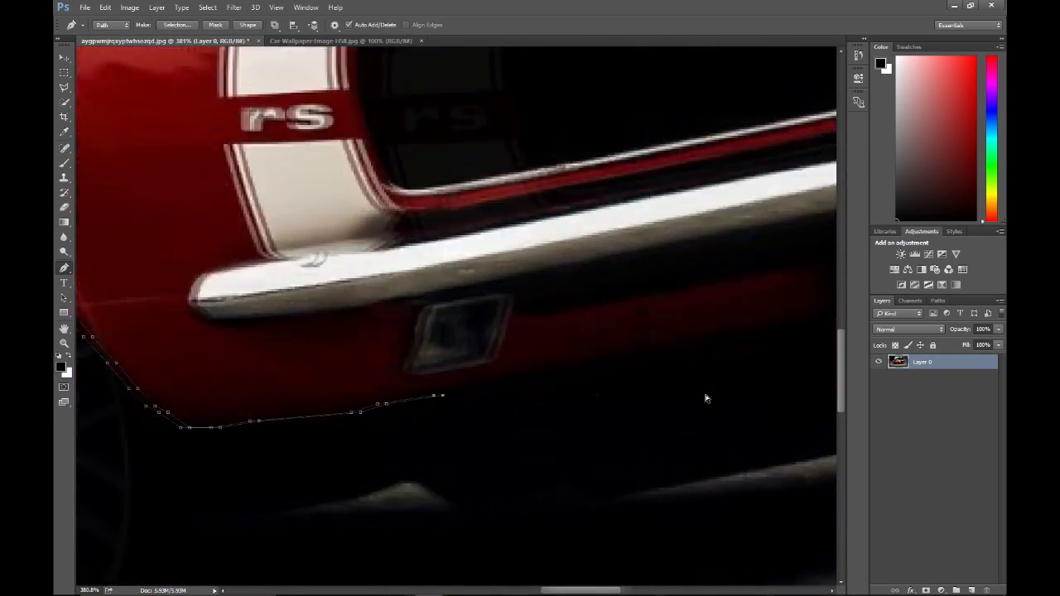
left_click(279, 374)
left_click(450, 342)
left_click(560, 319)
left_click(611, 313)
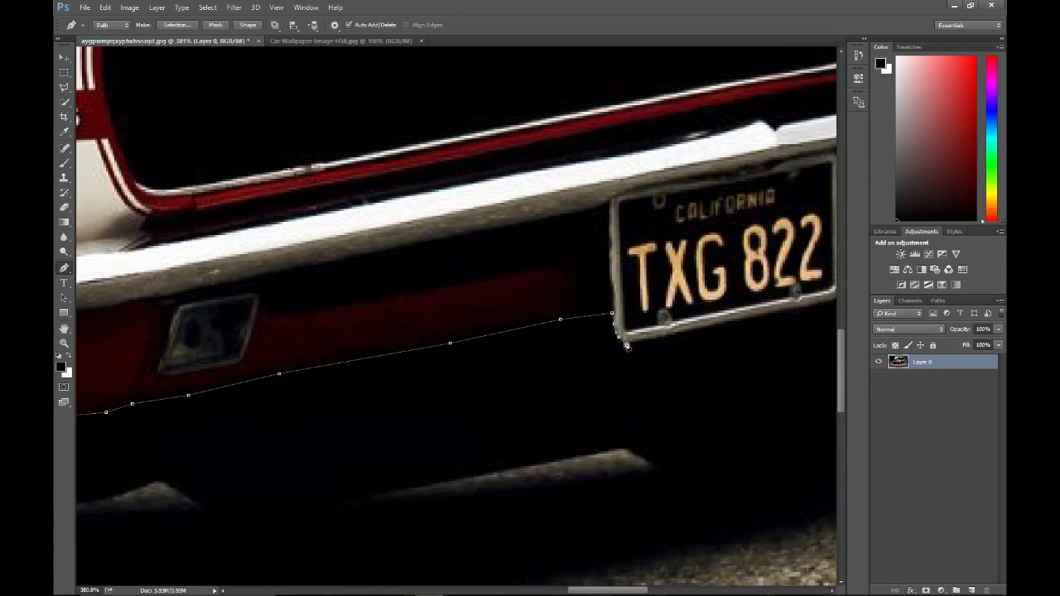
- Trace the path around the lower edge of the licence plate to its far corner
left_click(633, 341)
left_click(650, 338)
left_click(707, 327)
scroll(770, 315, "right", 3)
scroll(601, 327, "up", 3)
scroll(593, 335, "down", 3)
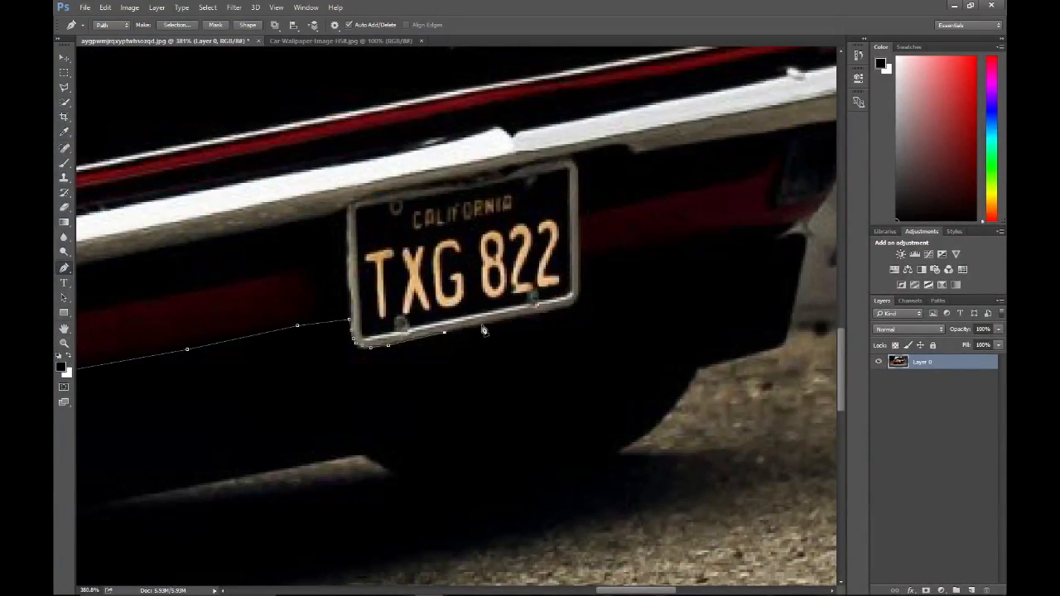
left_click(481, 325)
left_click(532, 315)
left_click(564, 309)
left_click(575, 301)
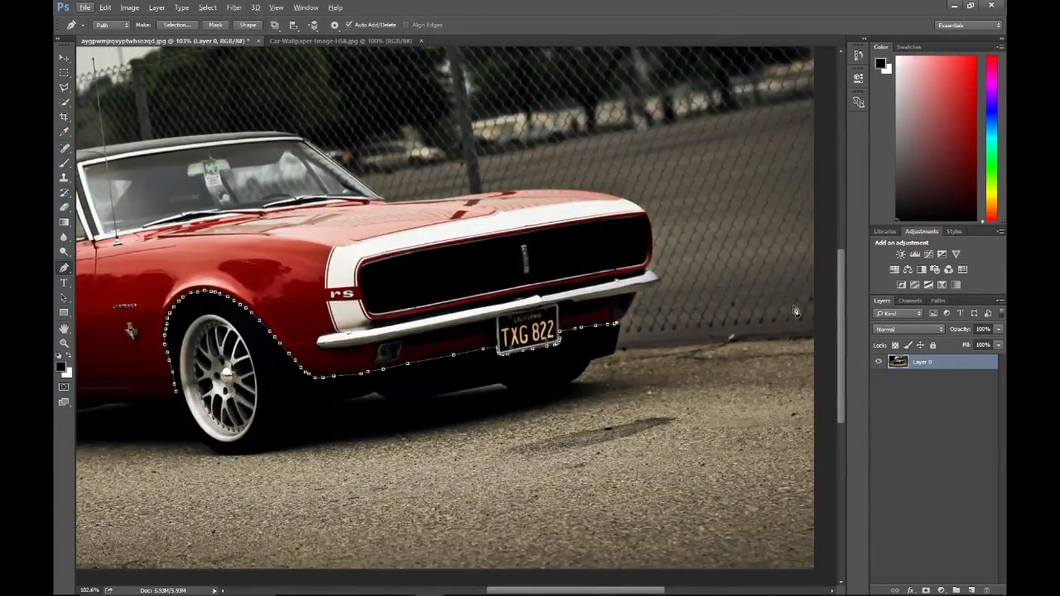
- Route the path outside the canvas over the top of the image and back to the car's rear wheel
scroll(800, 307, "right", 2)
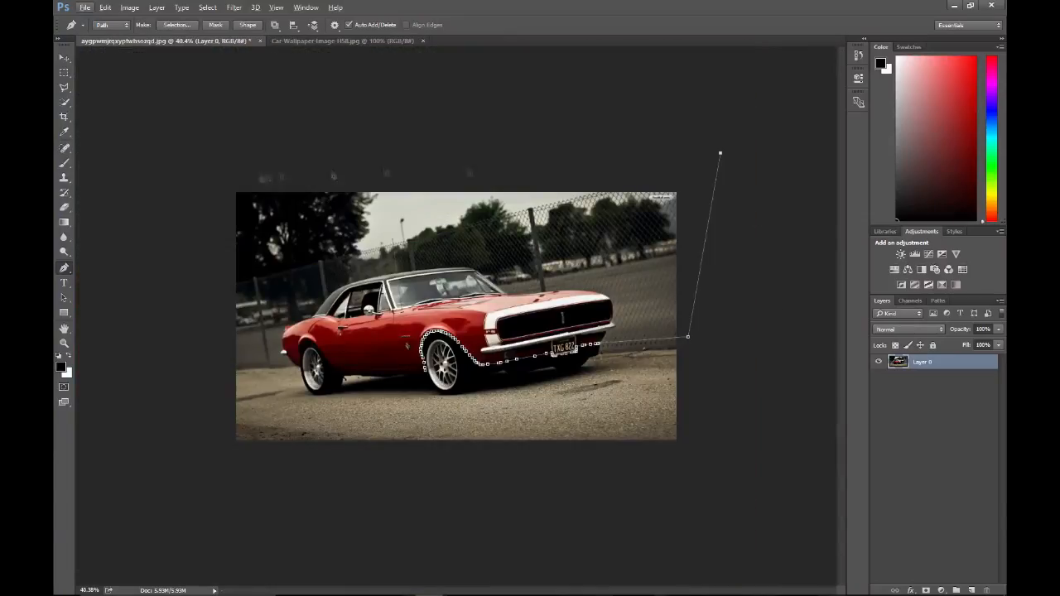
scroll(213, 403, "up", 5)
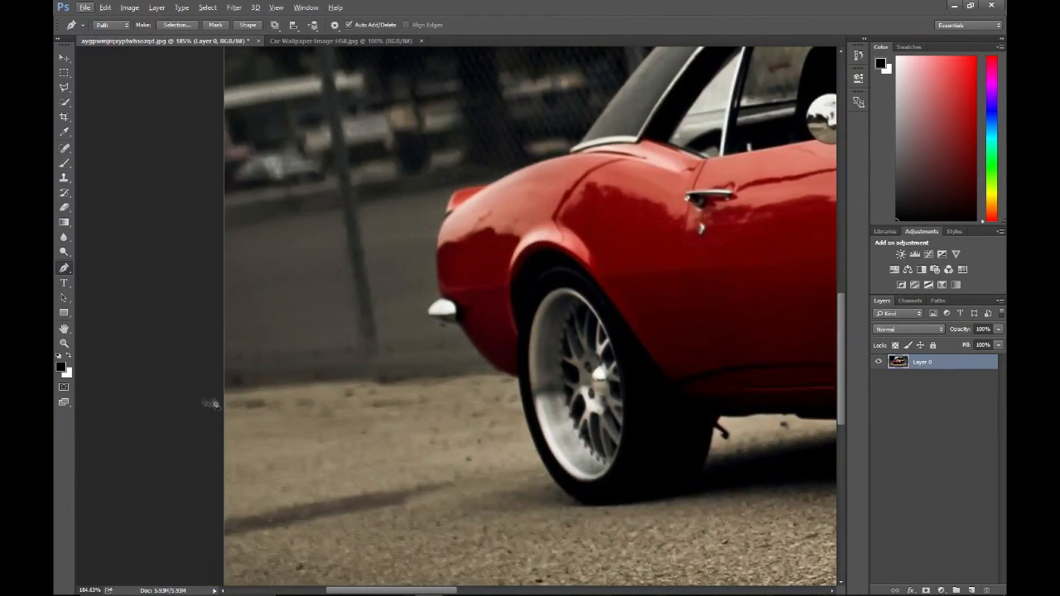
left_click(203, 395)
scroll(517, 373, "up", 5)
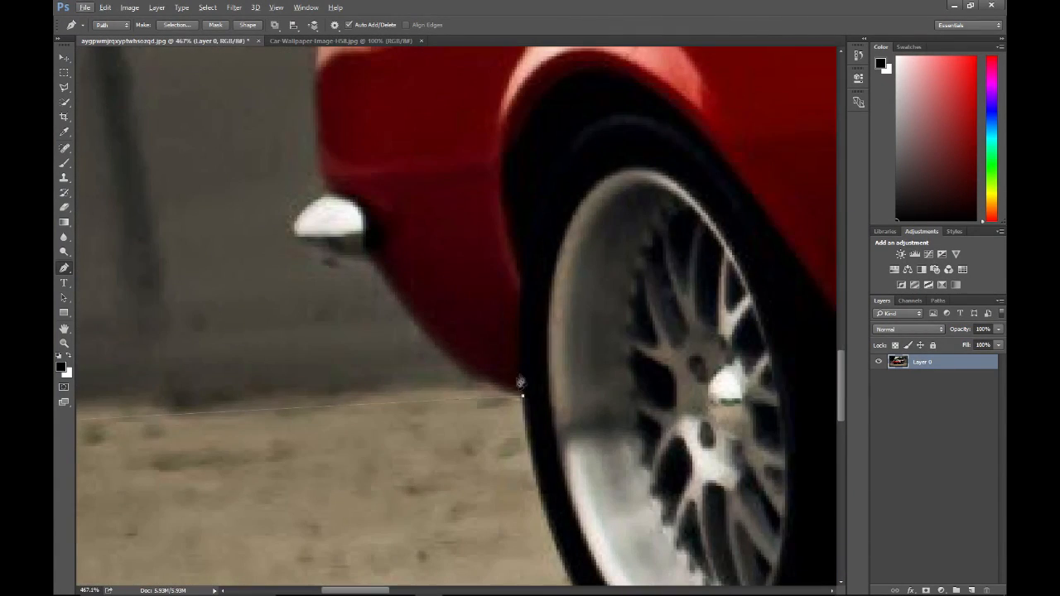
- Trace the path up the rearward side of the rear wheel arch, following the body edge towards its top
left_click(518, 377)
left_click(520, 366)
left_click(517, 351)
left_click(517, 329)
left_click(520, 309)
left_click(520, 295)
left_click(523, 281)
left_click(511, 242)
left_click(506, 222)
left_click(503, 202)
left_click(499, 182)
left_click(500, 168)
left_click(504, 154)
left_click(520, 132)
left_click(533, 114)
left_click(541, 97)
left_click(560, 81)
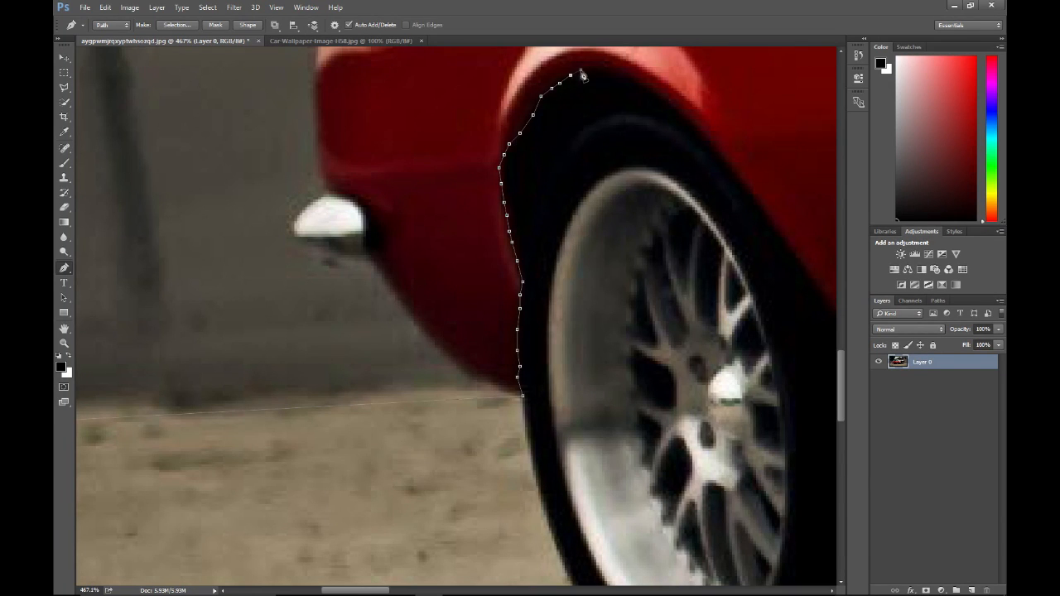
- Continue the path over the top of the rear wheel arch and down its forward side to the sill
left_click(581, 69)
left_click(607, 73)
left_click(644, 88)
left_click(682, 114)
left_click(697, 135)
left_click(713, 156)
left_click(734, 178)
left_click(752, 204)
left_click(769, 223)
left_click(784, 246)
left_click(798, 265)
scroll(797, 265, "right", 5)
left_click(615, 303)
left_click(639, 337)
left_click(671, 381)
left_click(706, 417)
- Run the path along the lower sill between the wheels and close it at its starting point on the front arch
scroll(706, 418, "down", 4)
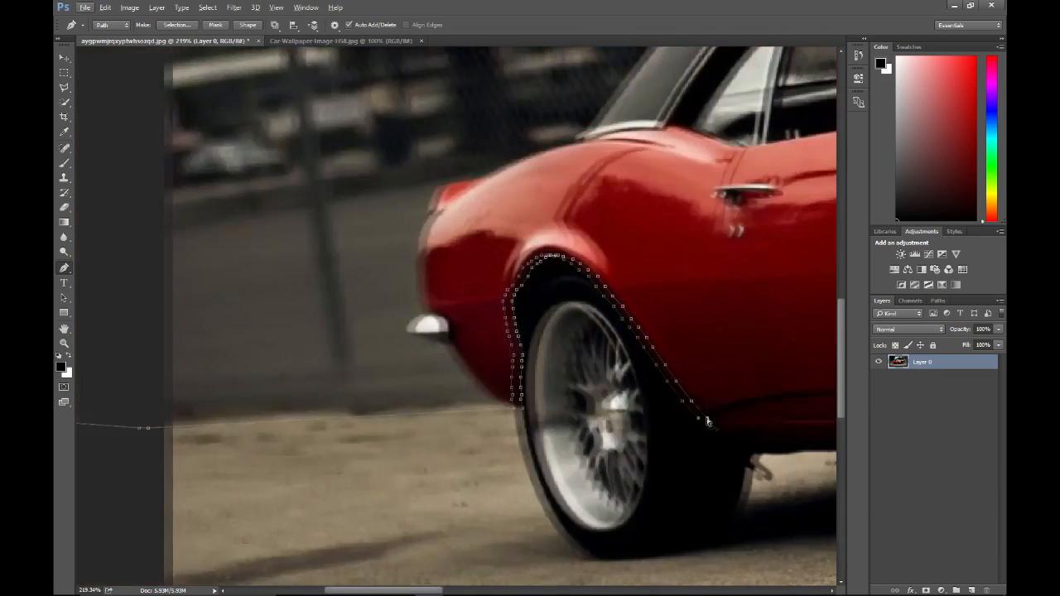
scroll(706, 418, "right", 2)
left_click(620, 429)
left_click(751, 431)
scroll(753, 435, "right", 6)
scroll(754, 439, "right", 3)
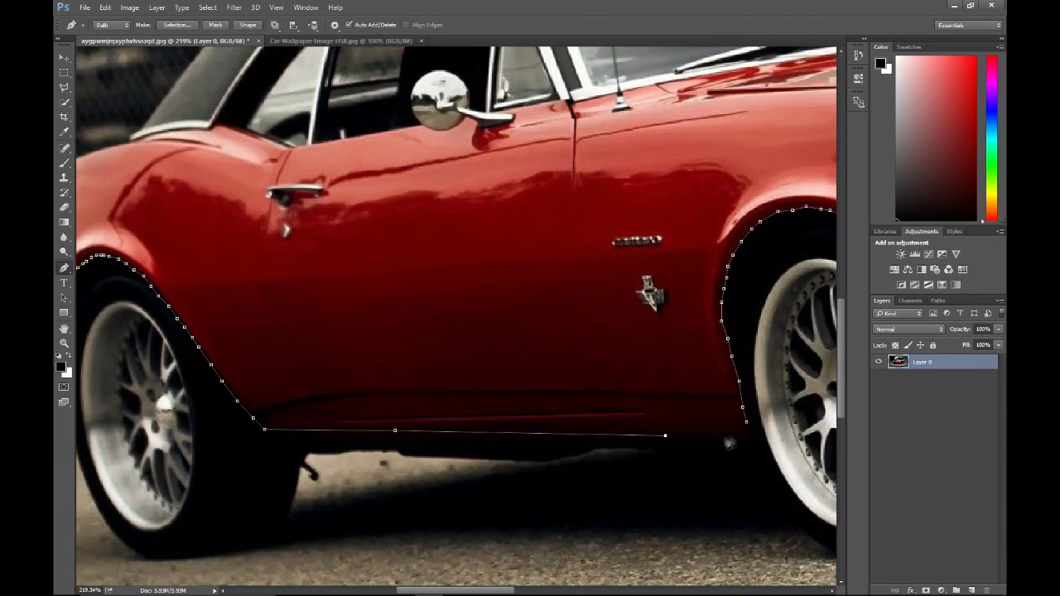
left_click(665, 435)
left_click(734, 436)
left_click(748, 428)
- Convert the closed path into a new anti-aliased selection
right_click(613, 390)
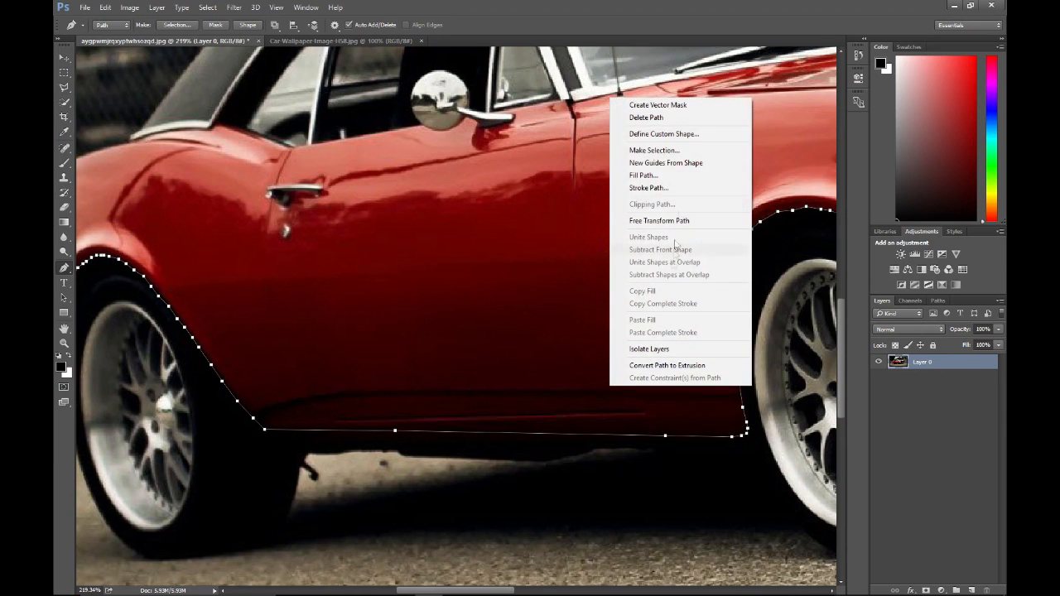
left_click(654, 150)
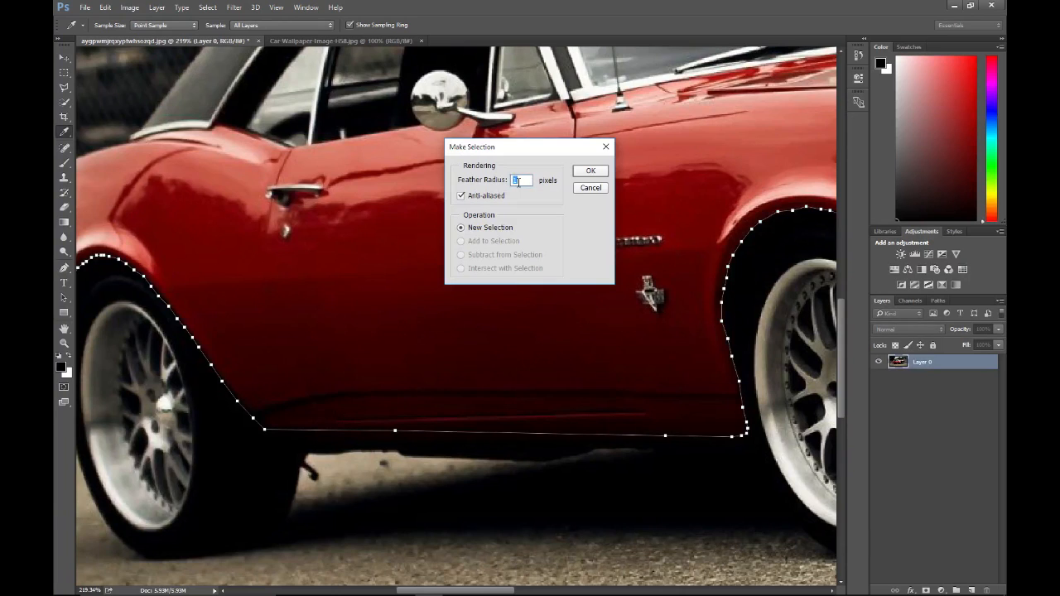
left_click(588, 172)
- Copy the selected car body and background to a new layer with Layer Via Copy, using the Rectangular Marquee tool
left_click(64, 73)
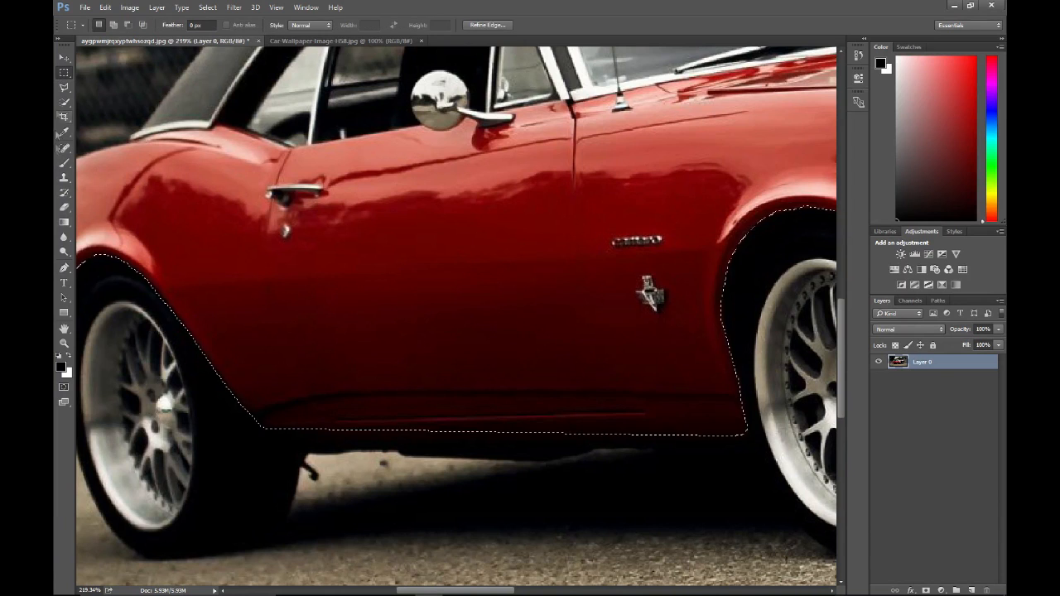
right_click(64, 74)
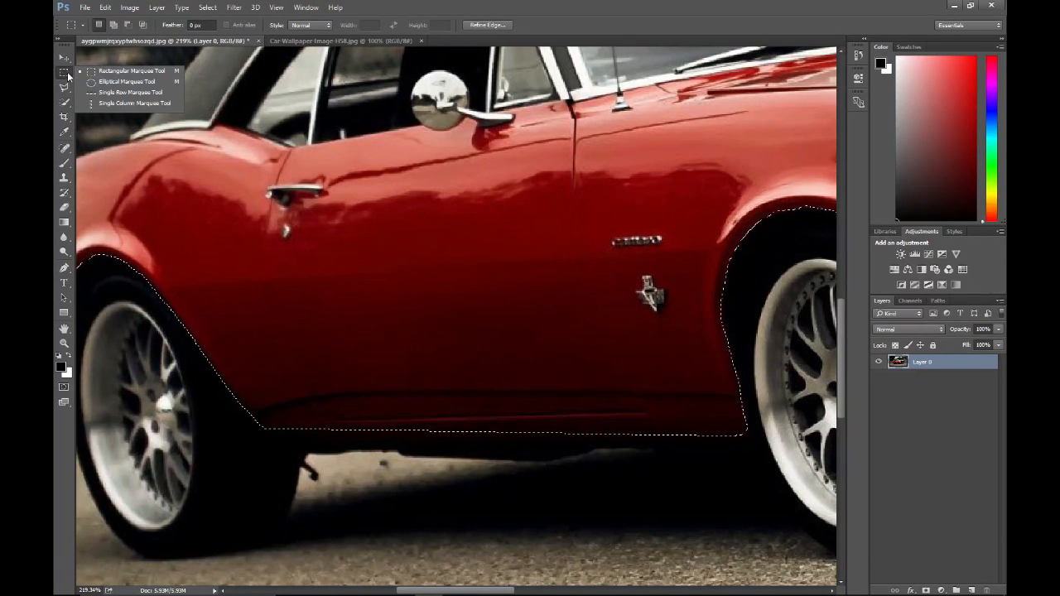
left_click(64, 87)
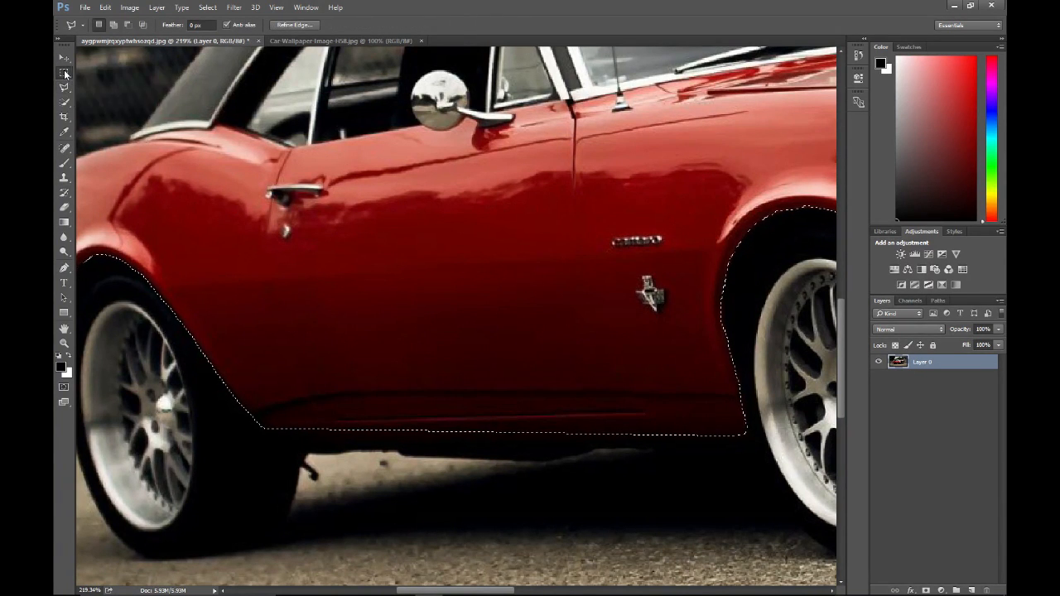
left_click(64, 73)
right_click(363, 258)
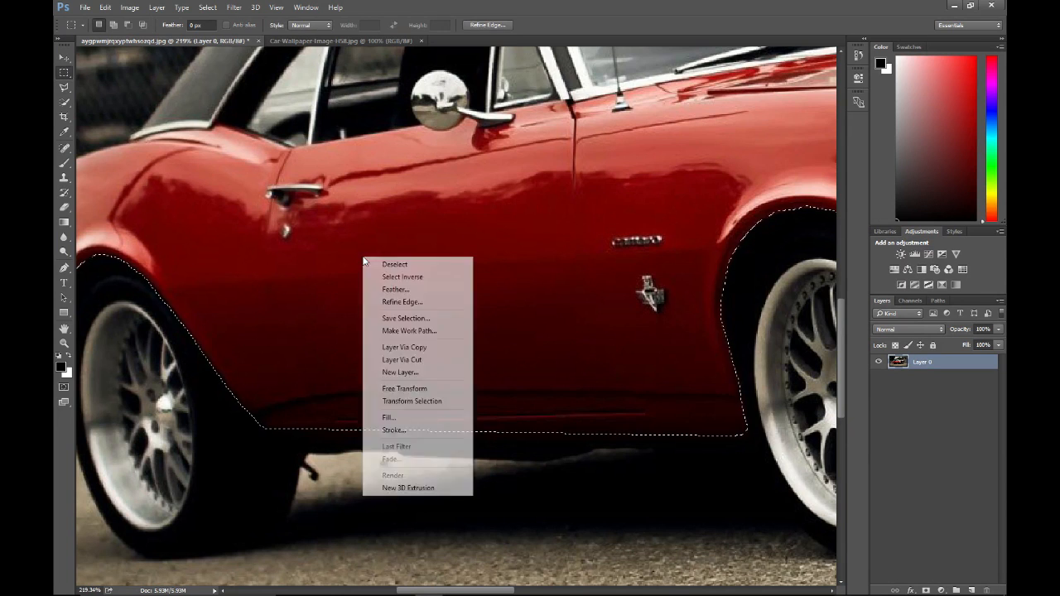
left_click(421, 348)
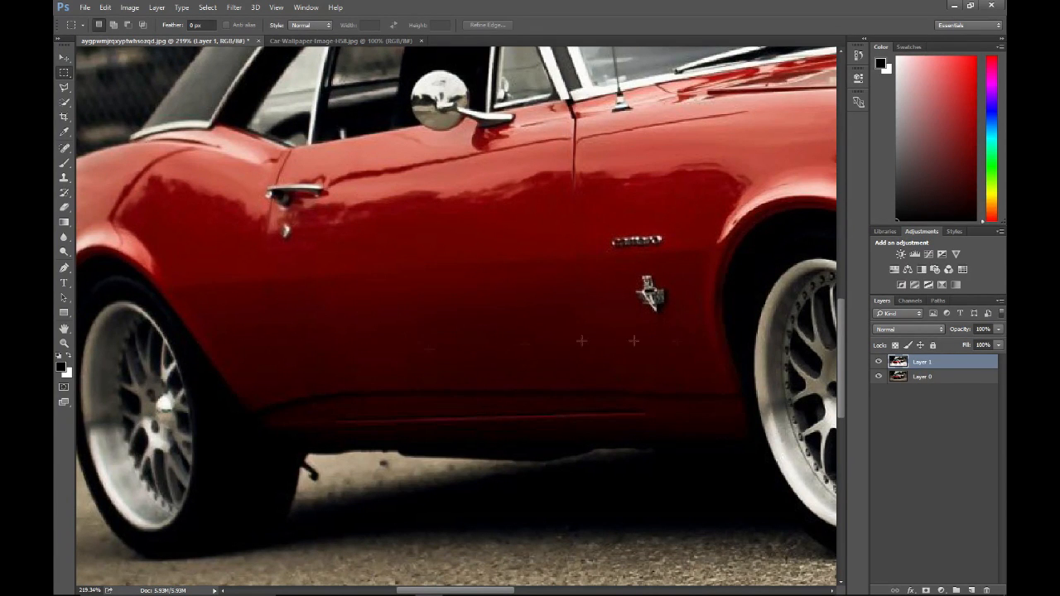
- Move Layer 1 slightly straight down with the Move tool so the car body sits lower over the wheels
scroll(563, 281, "down", 3)
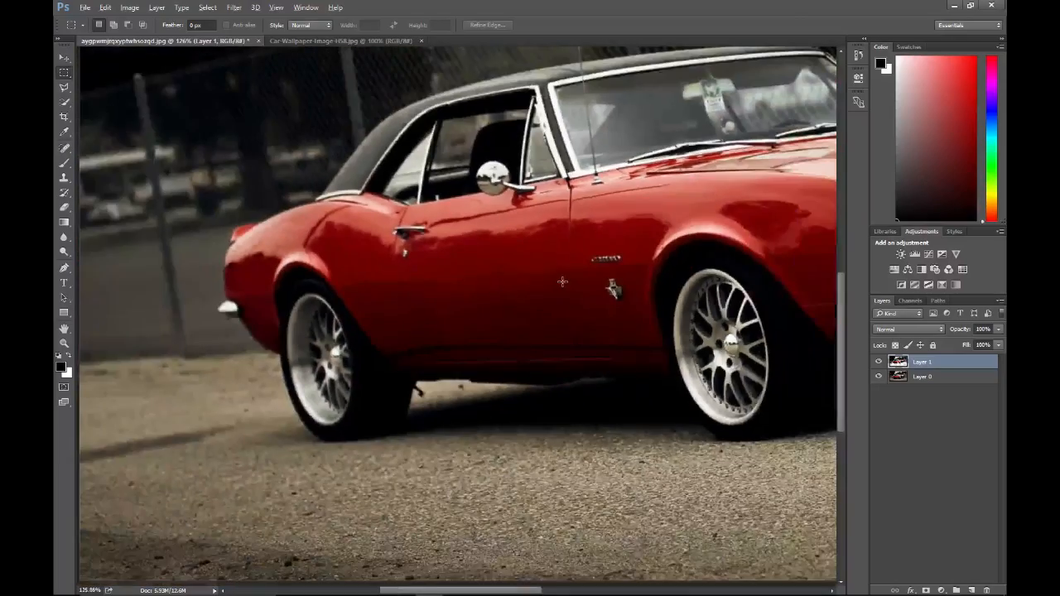
scroll(562, 286, "down", 2)
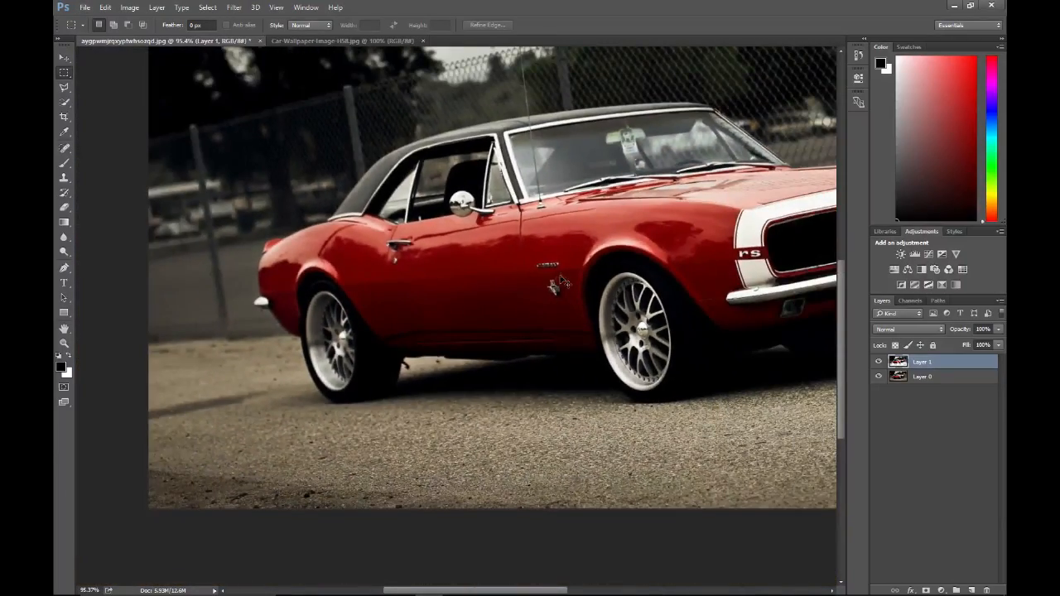
scroll(559, 283, "down", 3)
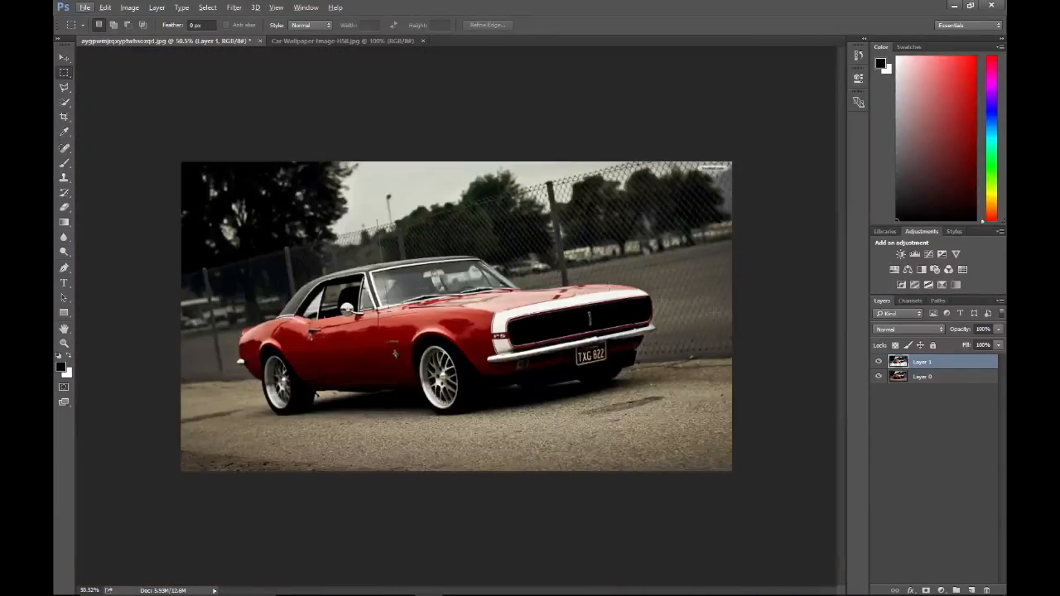
key("ctrl+plus")
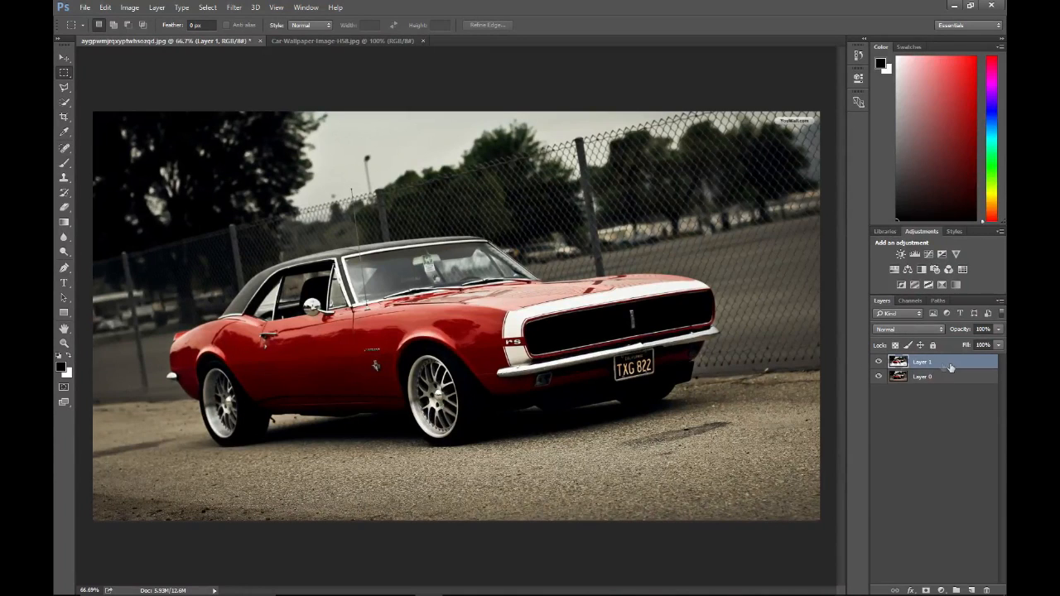
left_click(880, 364)
left_click(60, 62)
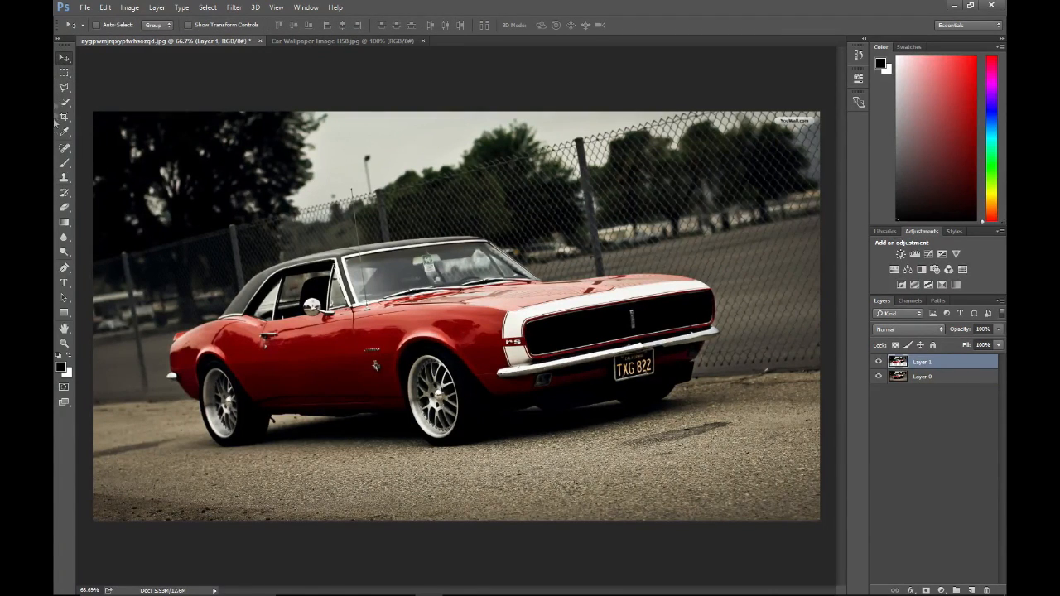
right_click(62, 64)
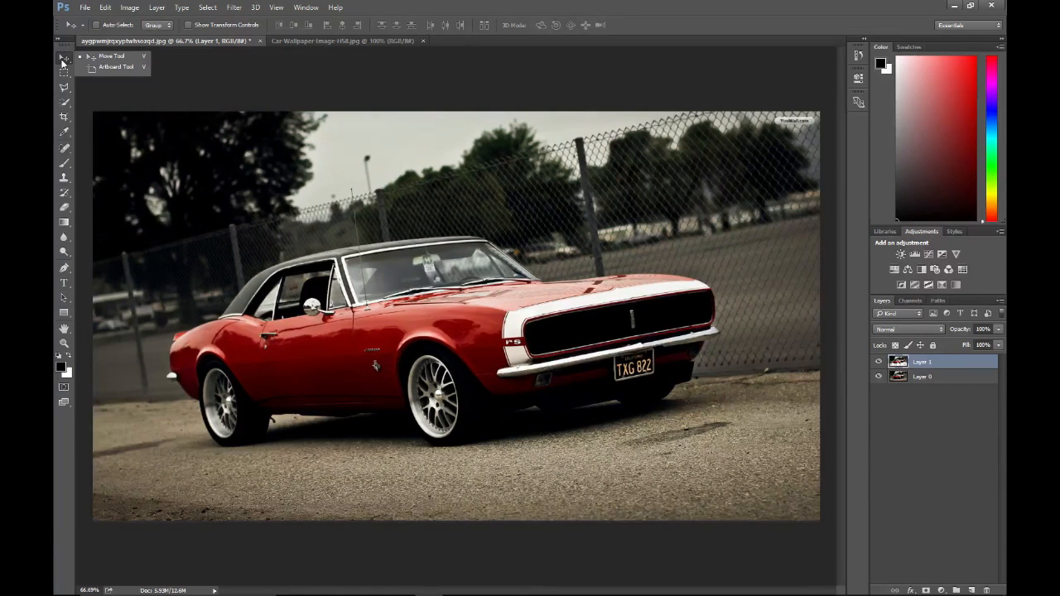
left_click(63, 64)
left_click_drag(380, 283, 379, 296)
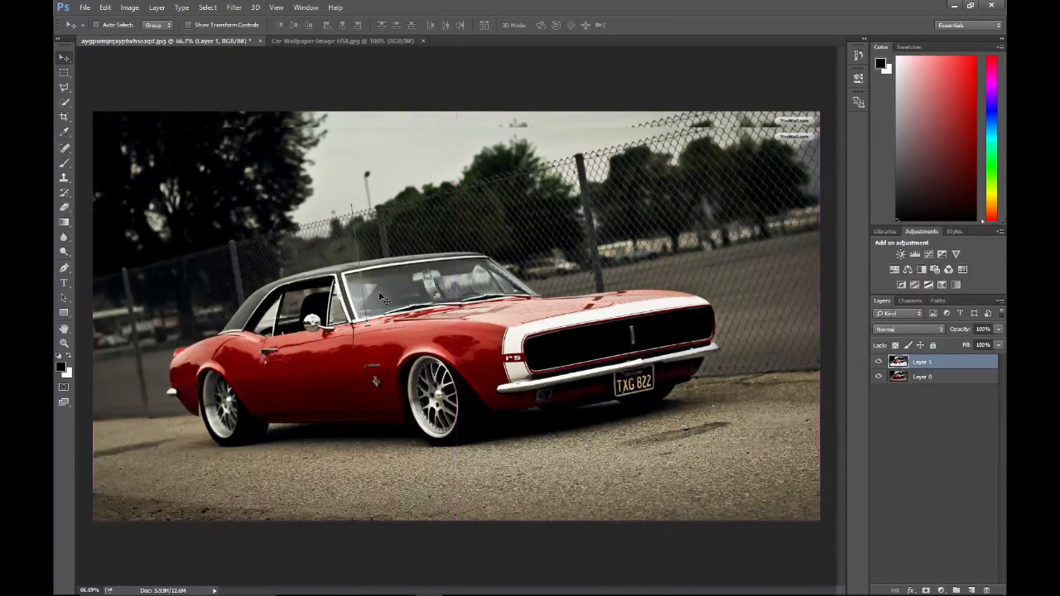
- Compare the lowered car with the original by toggling Layer 1's visibility, and examine the wheels, front end and background
left_click(64, 73)
scroll(315, 342, "up", 4)
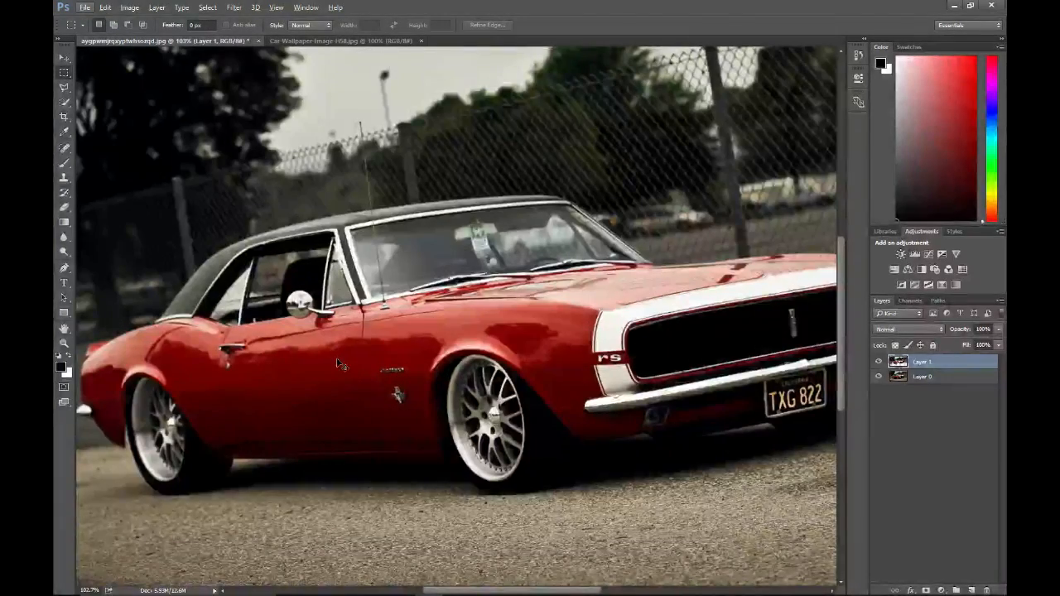
scroll(338, 365, "up", 5)
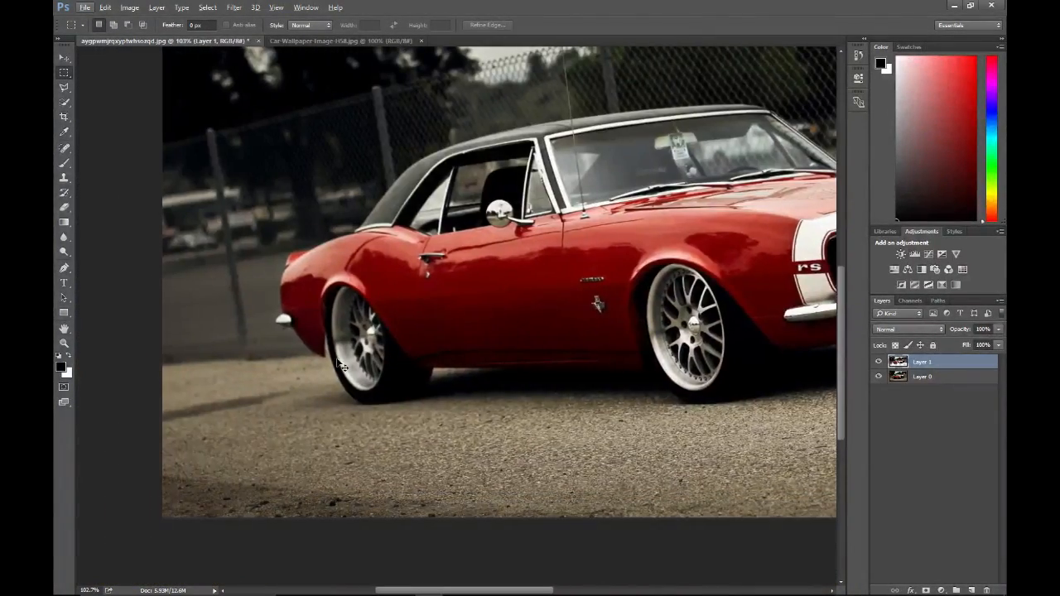
scroll(359, 325, "down", 5)
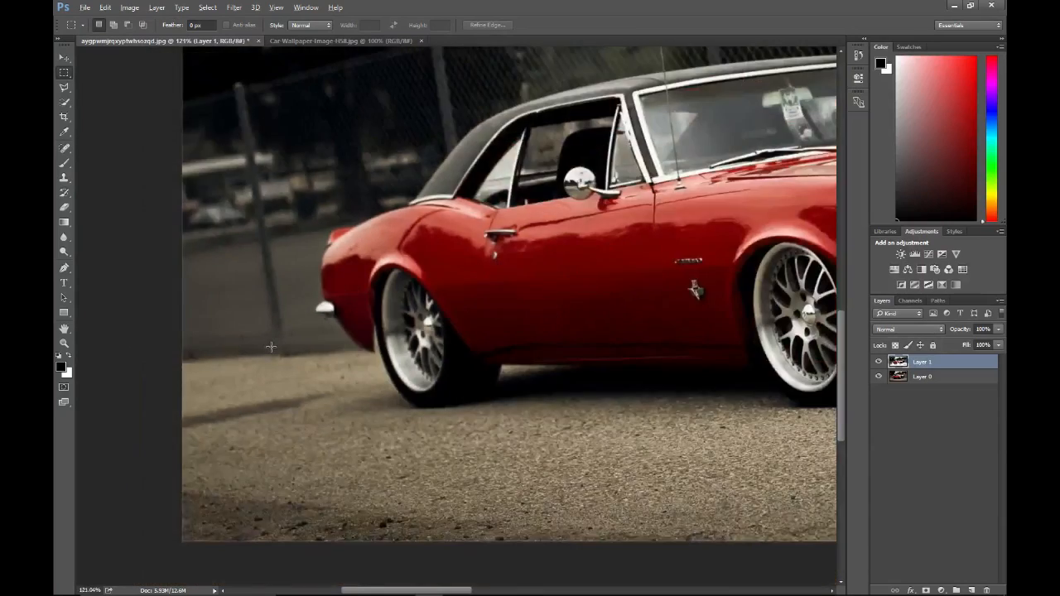
left_click(880, 363)
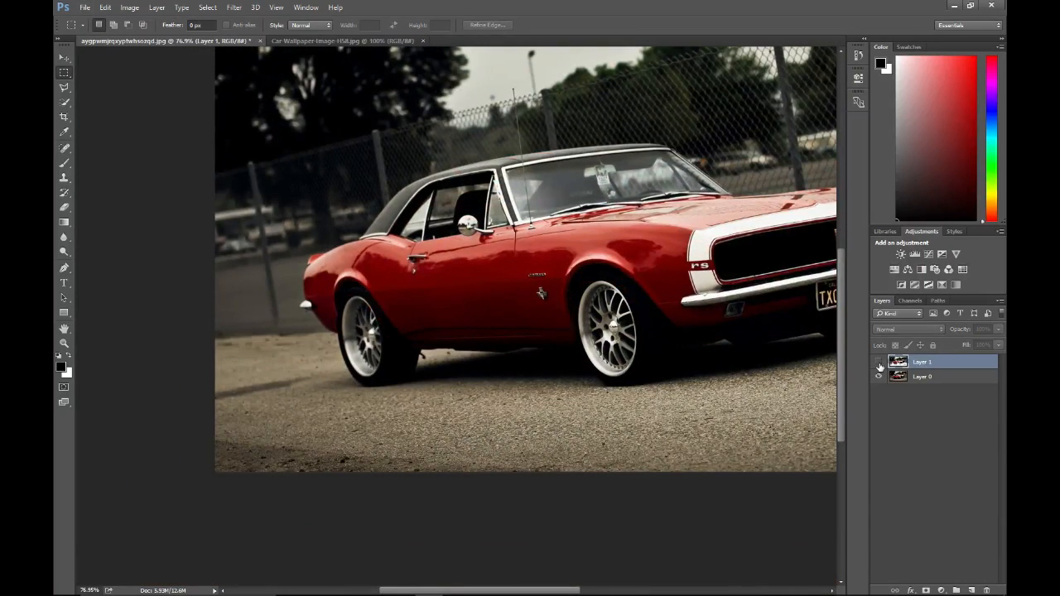
left_click(879, 363)
left_click(880, 362)
left_click(879, 363)
left_click(879, 363)
left_click(879, 363)
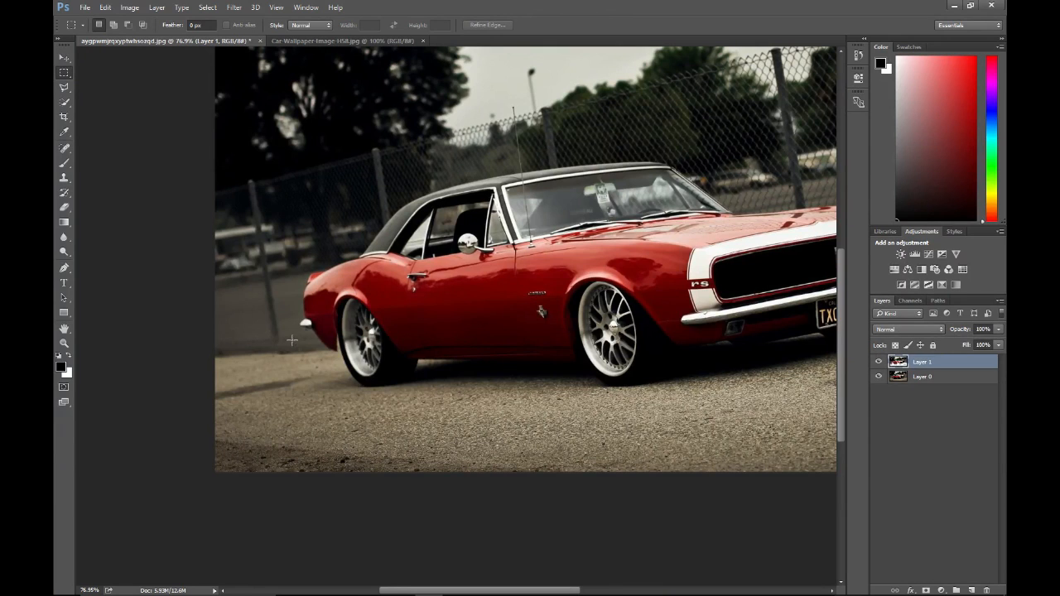
scroll(292, 340, "right", 6)
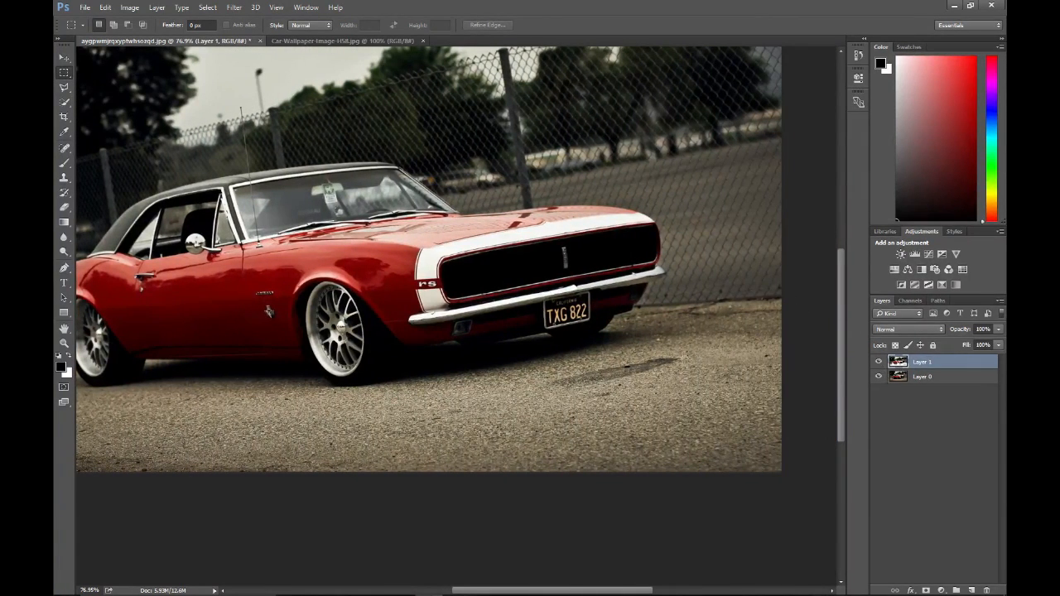
scroll(429, 282, "up", 2)
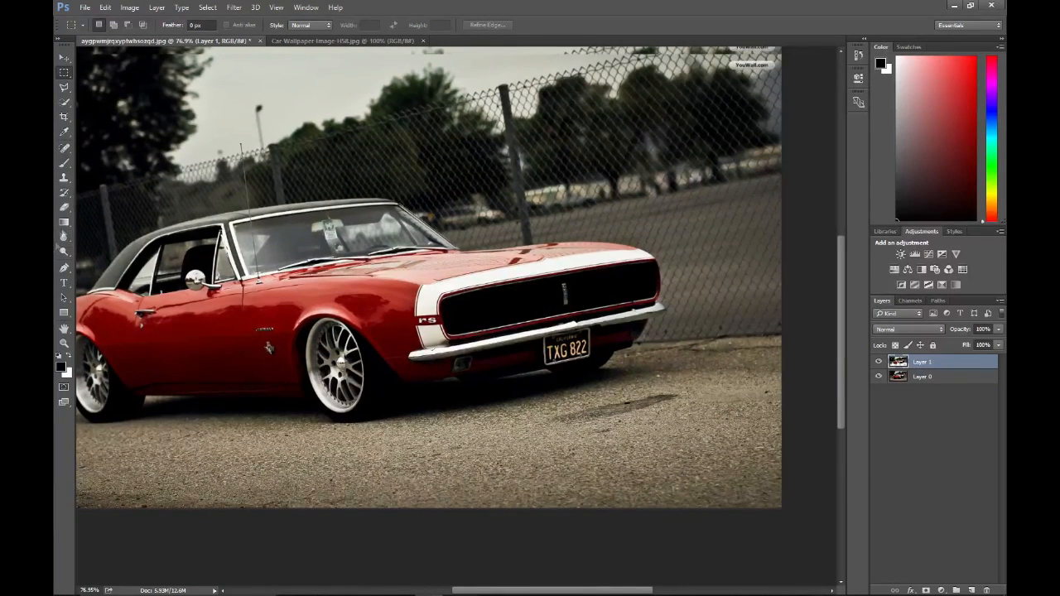
- Select the Eraser tool and examine the fence beside the front bumper by toggling Layer 1's visibility
left_click(64, 207)
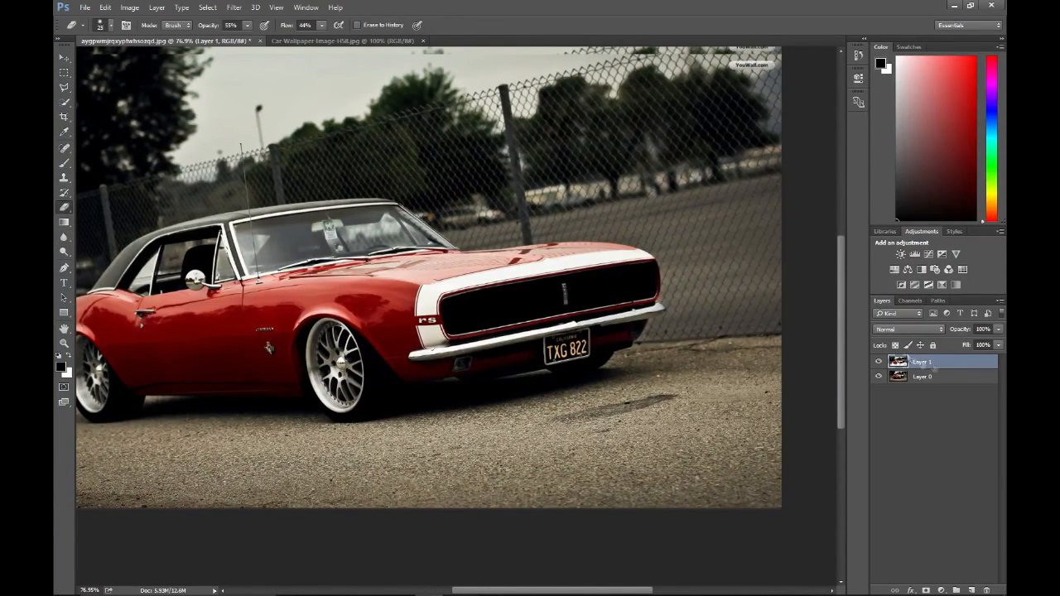
scroll(640, 387, "up", 4)
scroll(641, 389, "right", 3)
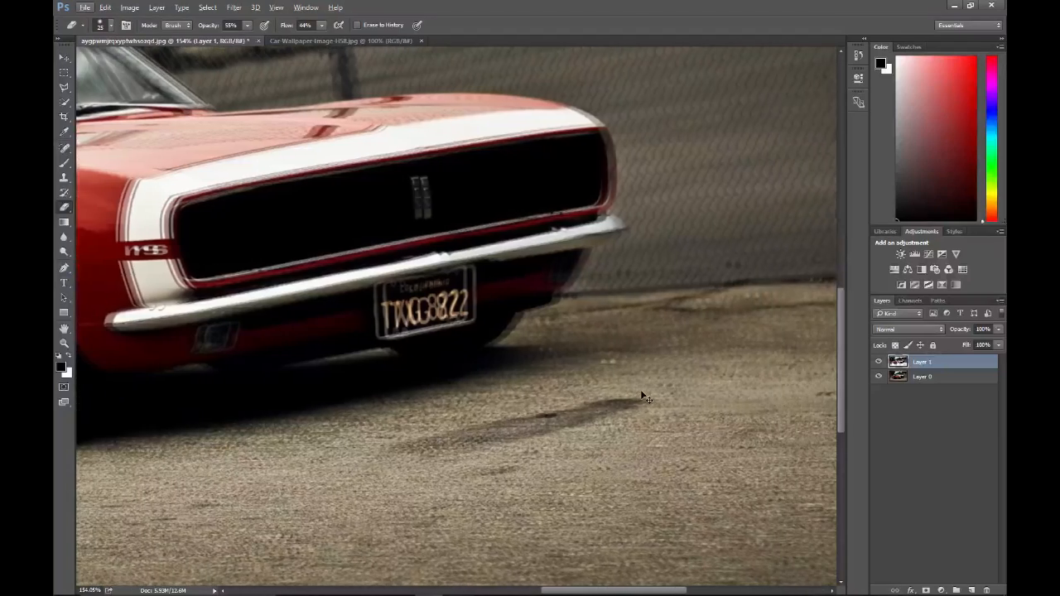
scroll(641, 390, "down", 2)
scroll(652, 265, "up", 2)
scroll(690, 309, "right", 2)
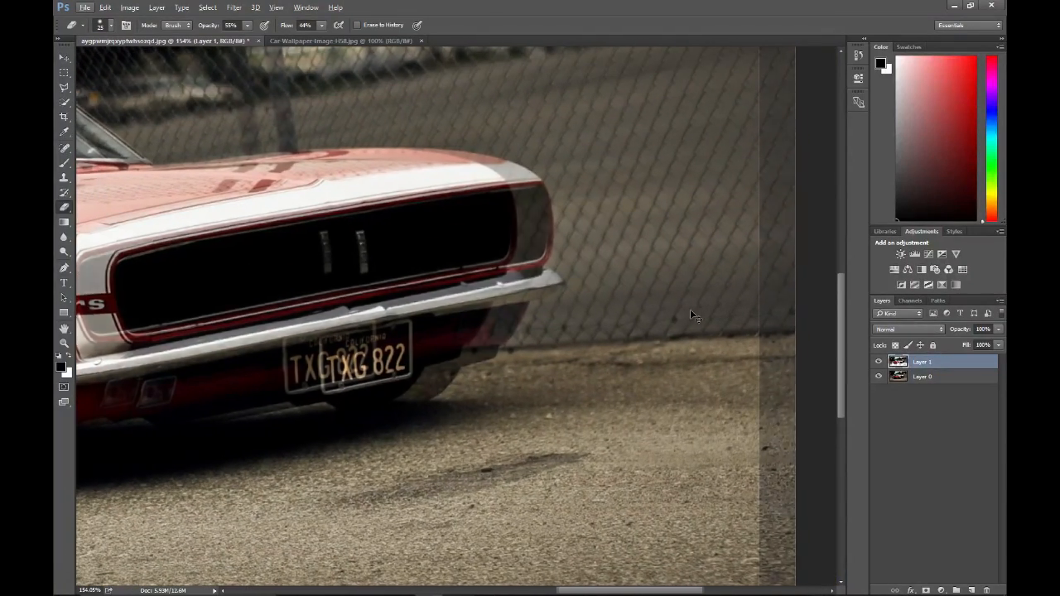
left_click(879, 363)
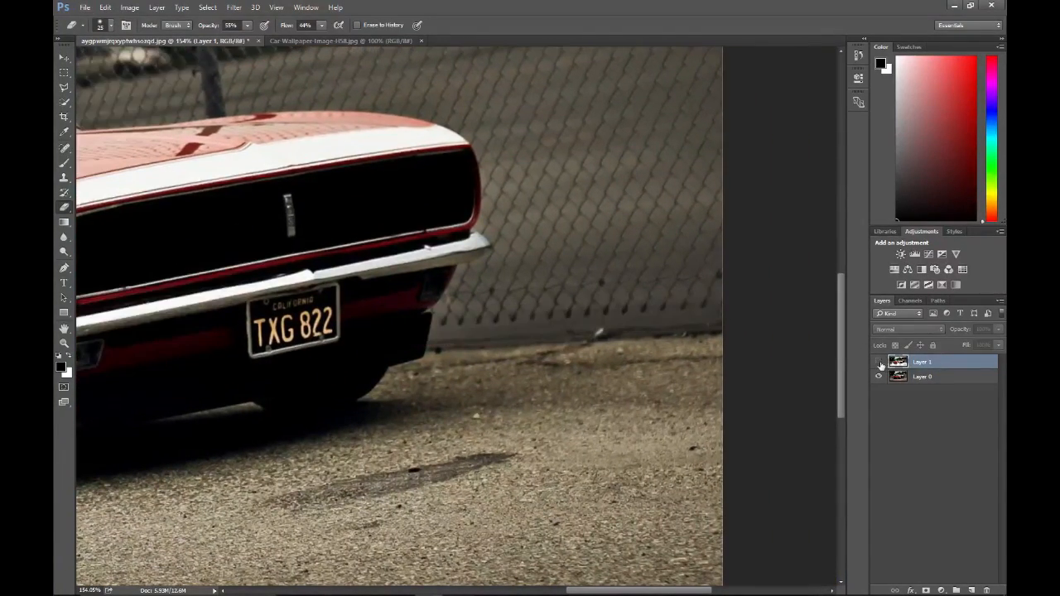
left_click(878, 363)
left_click(879, 363)
left_click(879, 363)
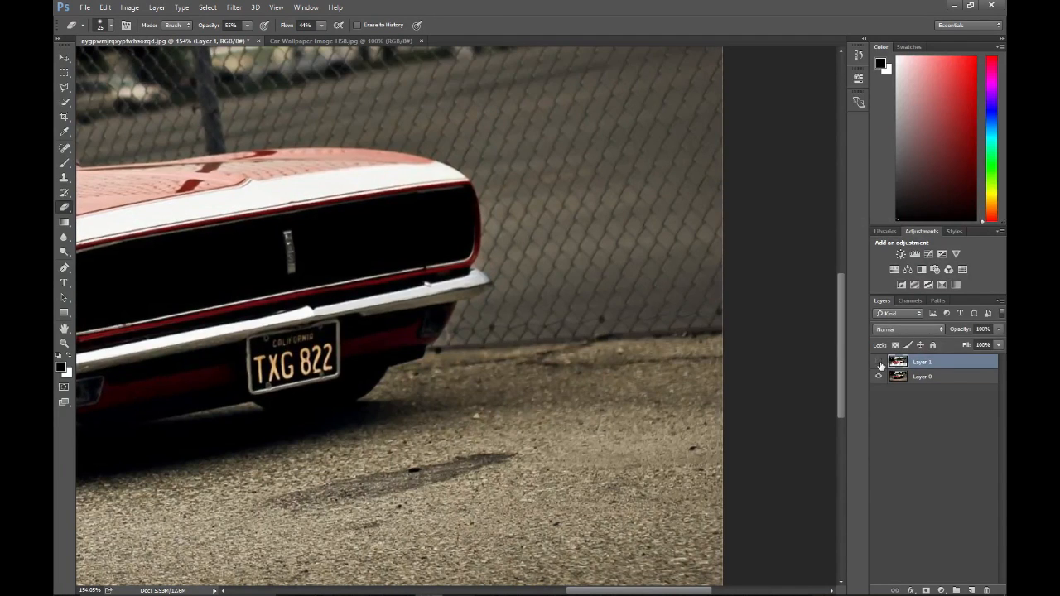
left_click(879, 362)
left_click(879, 362)
left_click(878, 362)
left_click(878, 363)
left_click(878, 363)
left_click(878, 363)
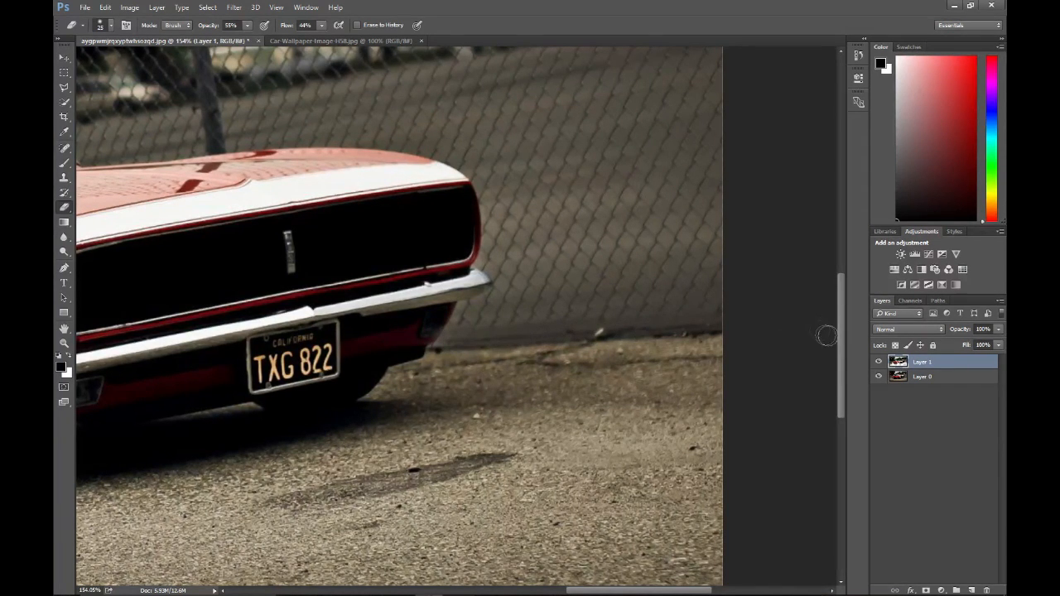
left_click(879, 365)
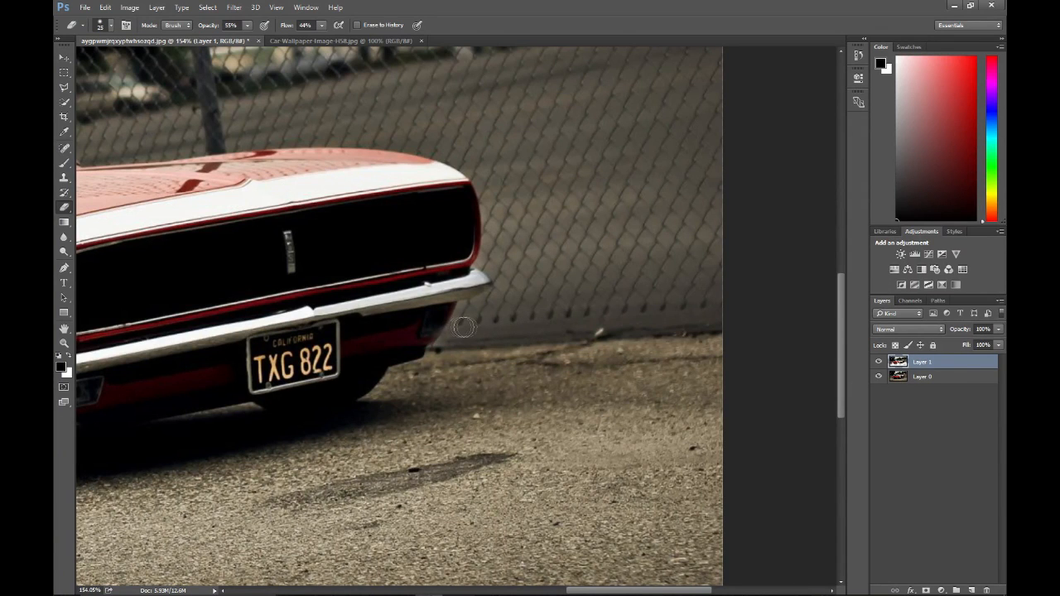
- Examine the rear bumper, rear wheel and nearby fence with Layer 1 shown and hidden
scroll(514, 325, "down", 4)
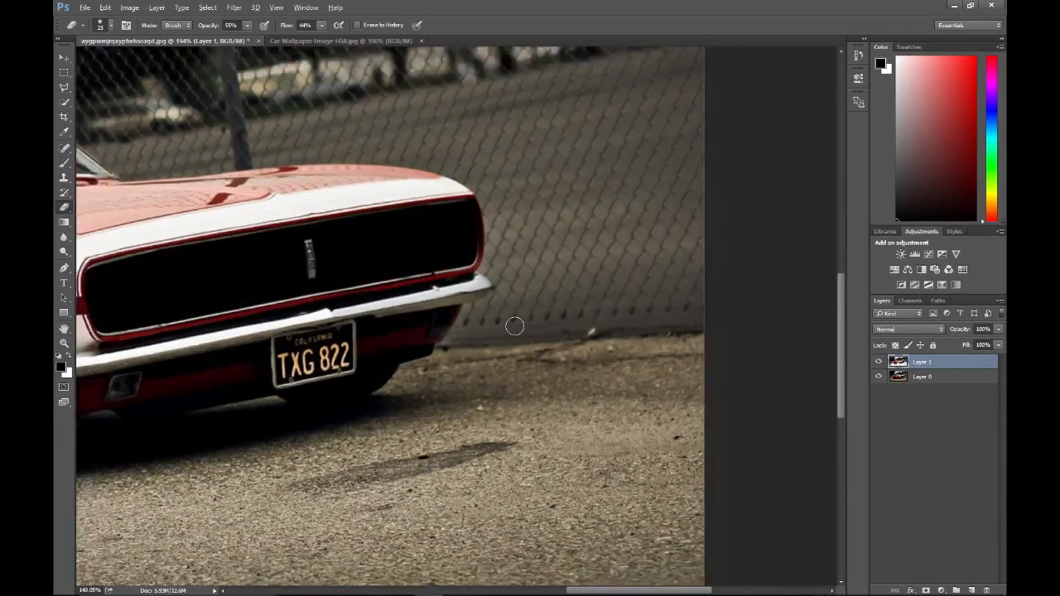
scroll(513, 327, "up", 4)
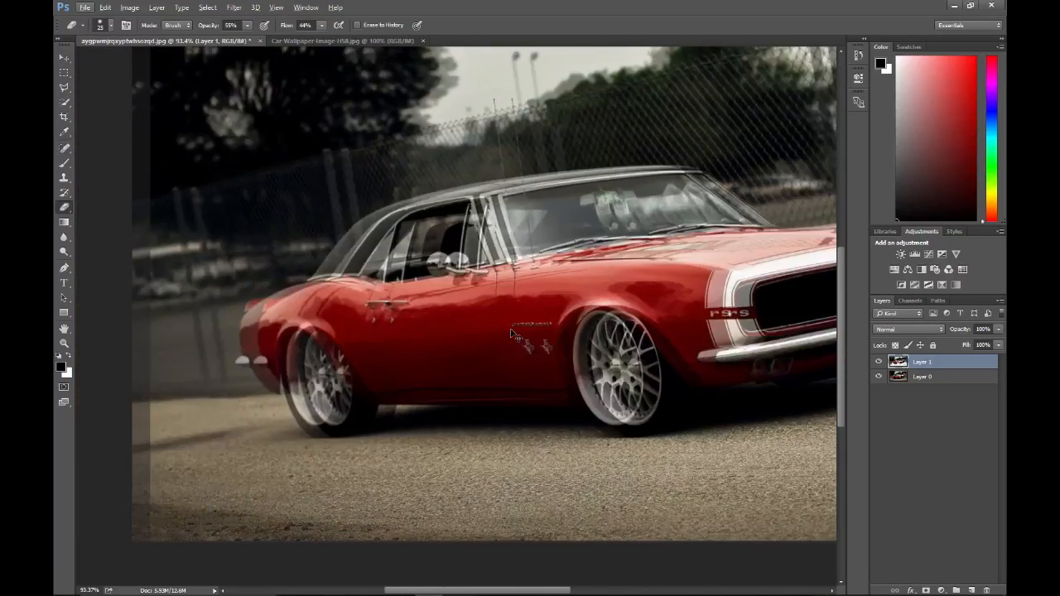
scroll(369, 386, "left", 5)
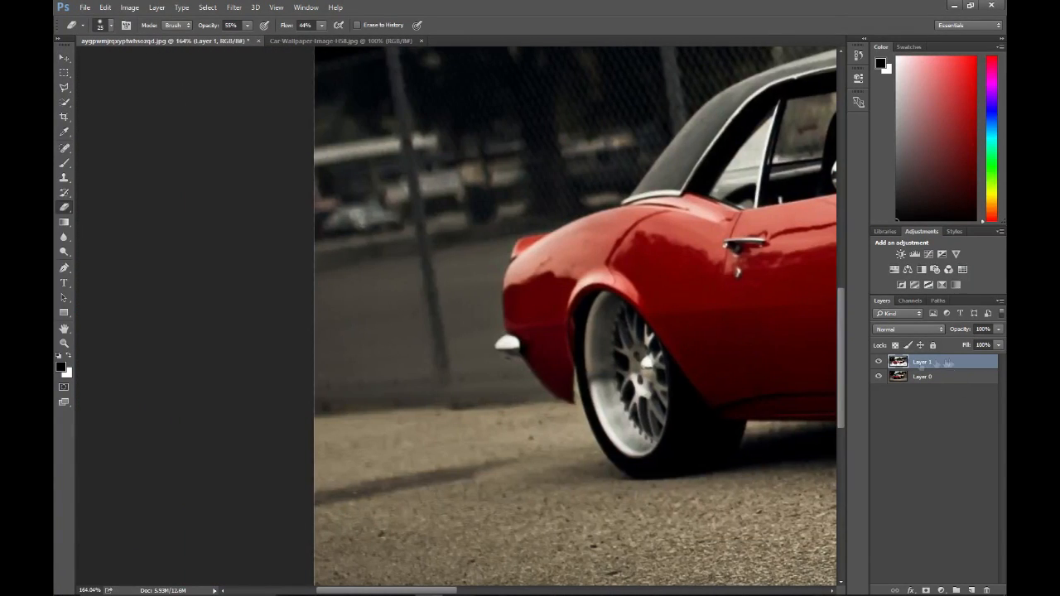
left_click(879, 364)
left_click(879, 364)
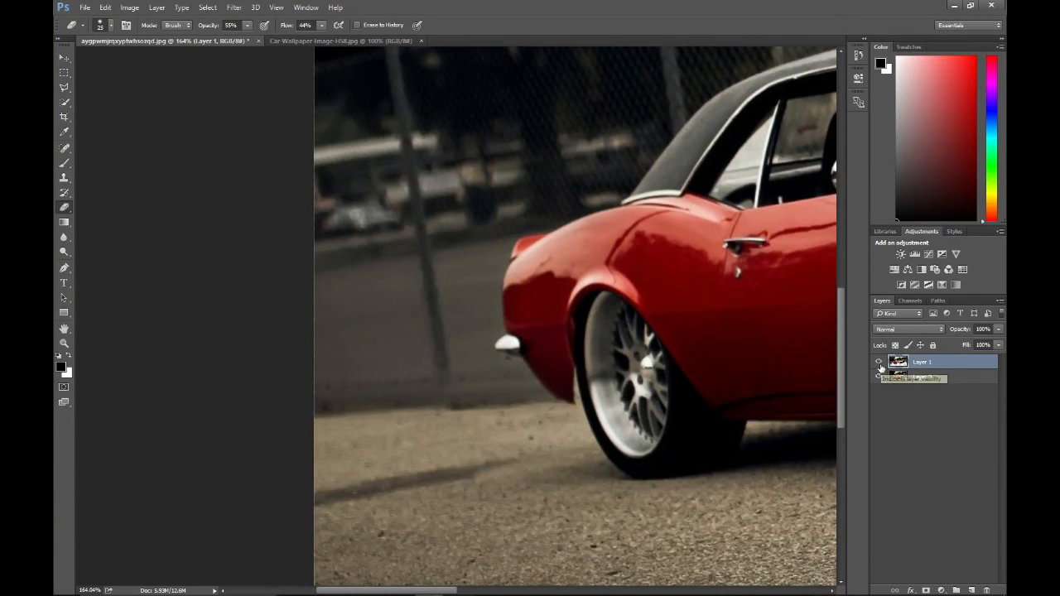
left_click(879, 364)
left_click(879, 364)
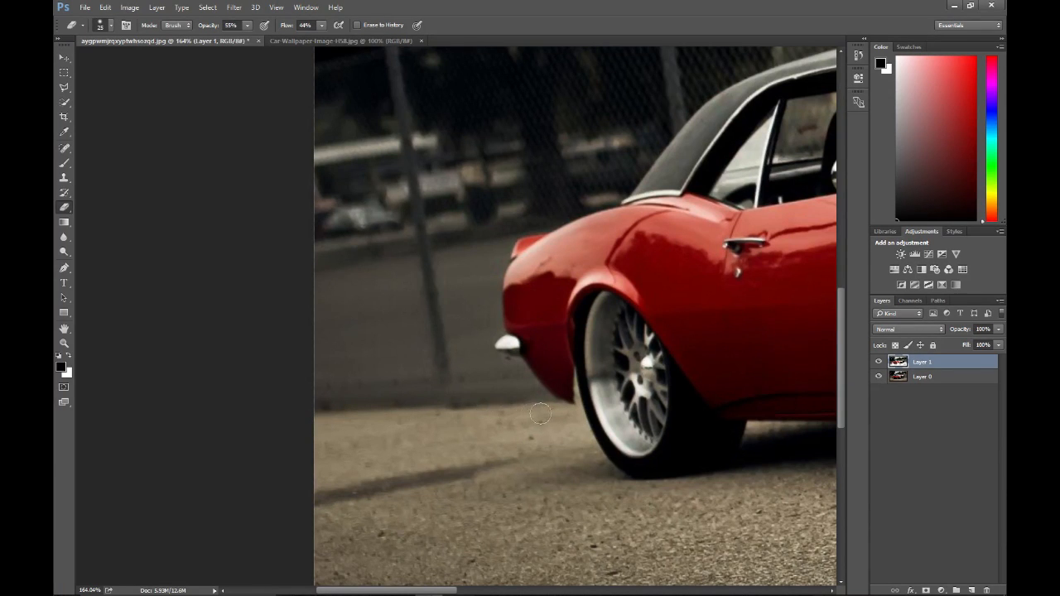
scroll(429, 421, "down", 5)
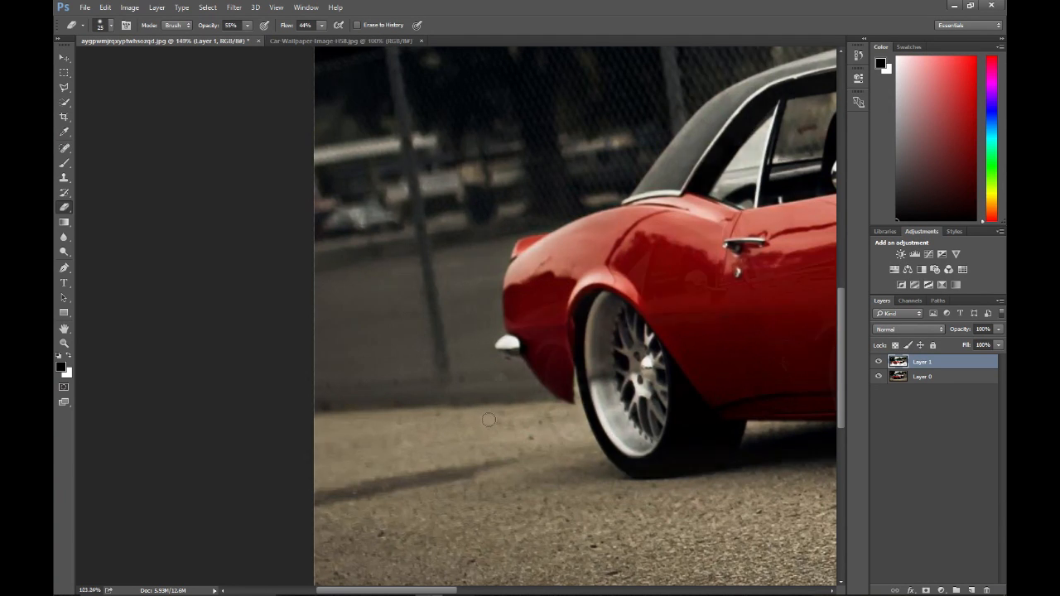
scroll(487, 419, "down", 2)
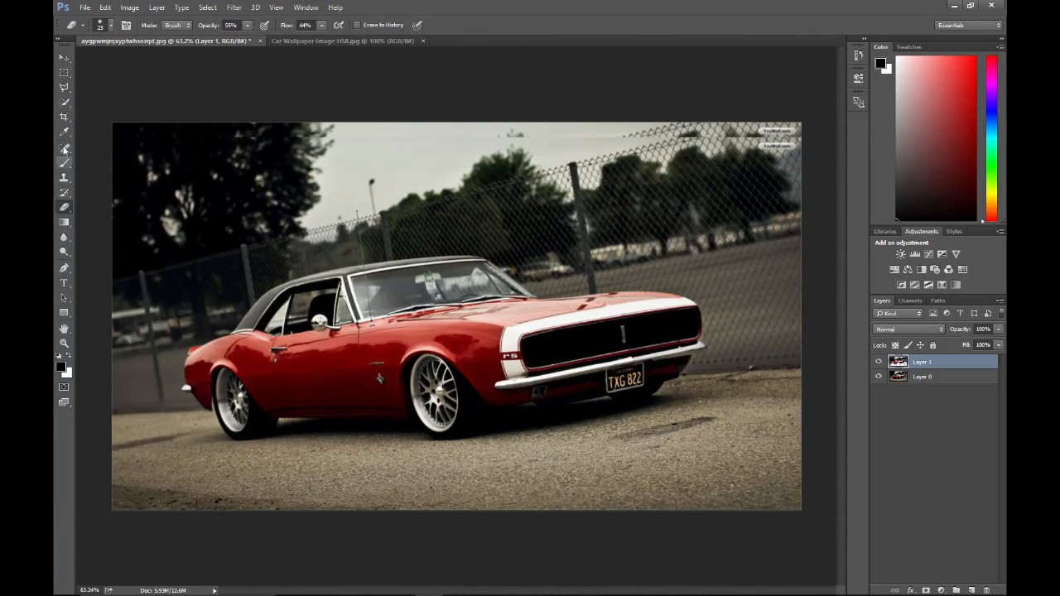
- Crop a thin strip off the top edge of the red car photo
left_click(64, 117)
left_click_drag(452, 120, 455, 129)
key("Return")
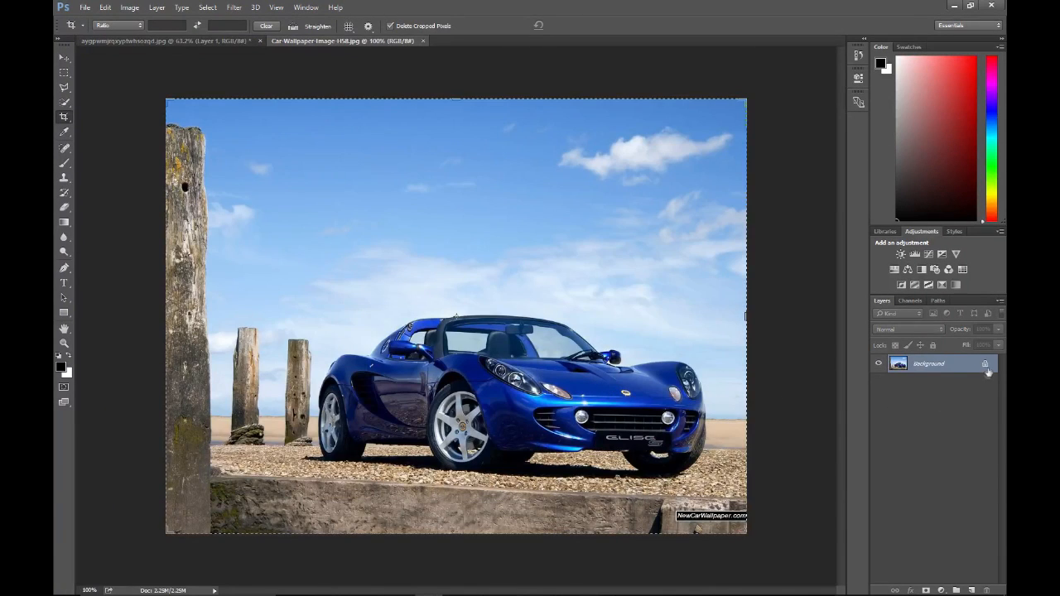
- In the blue car image, unlock the Background layer and start a Pen path over the top of the near front wheel arch
left_click(985, 367)
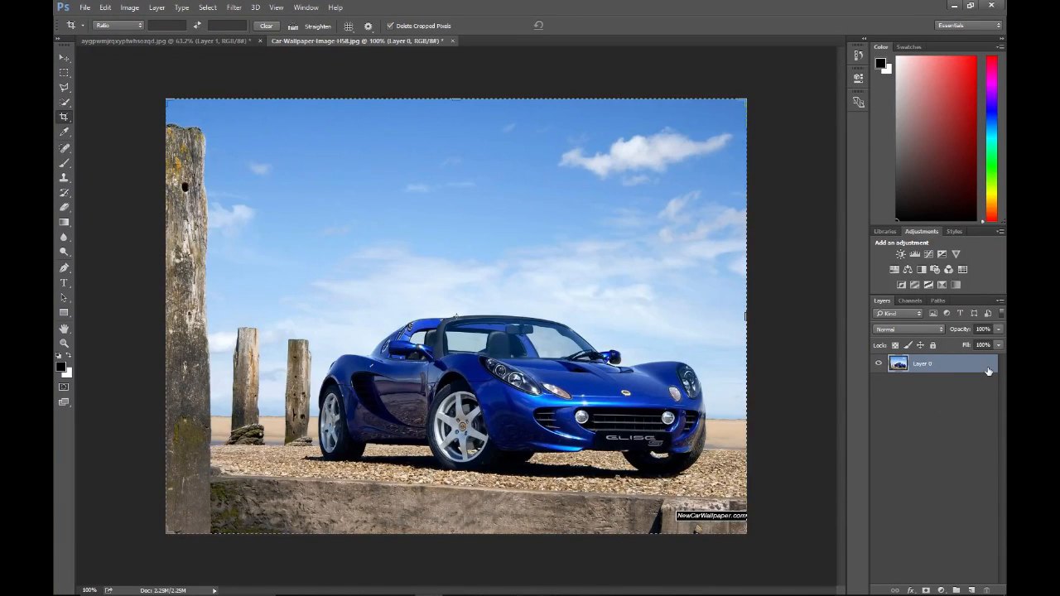
left_click(66, 268)
scroll(662, 485, "up", 3)
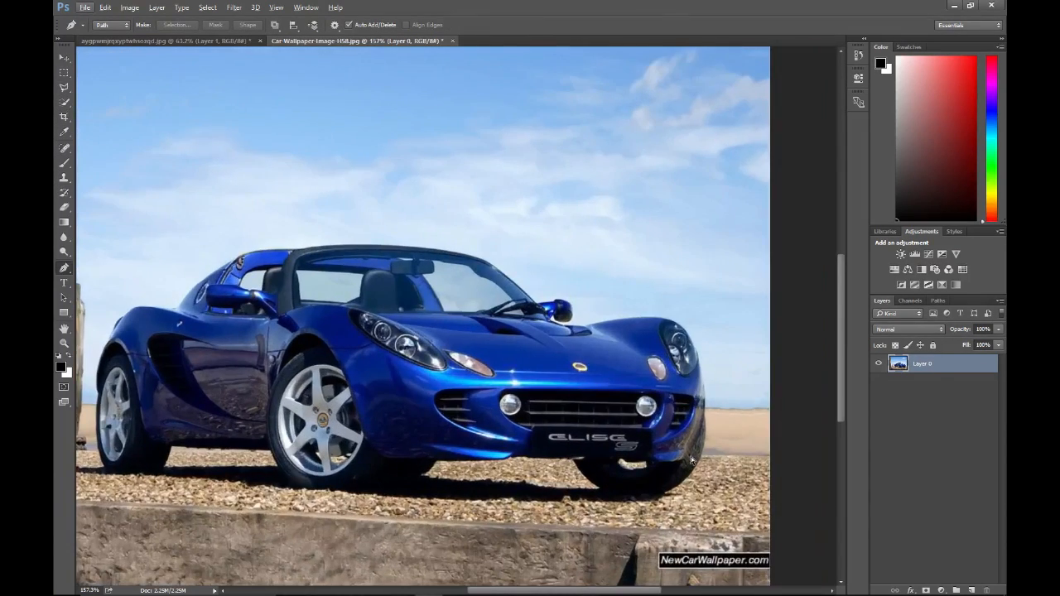
scroll(327, 347, "up", 4)
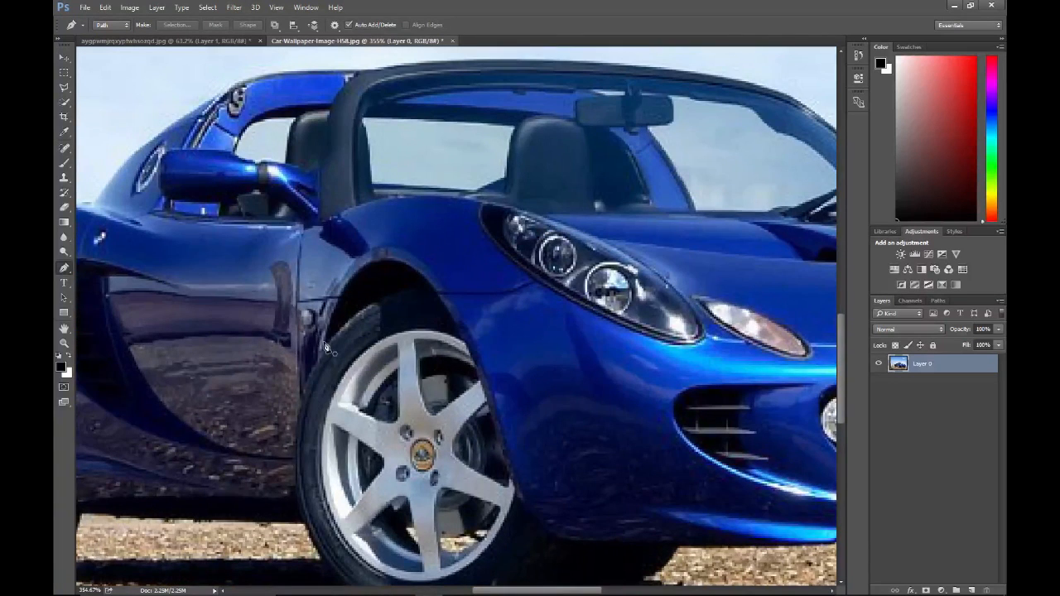
left_click(328, 334)
left_click(351, 282)
left_click(357, 273)
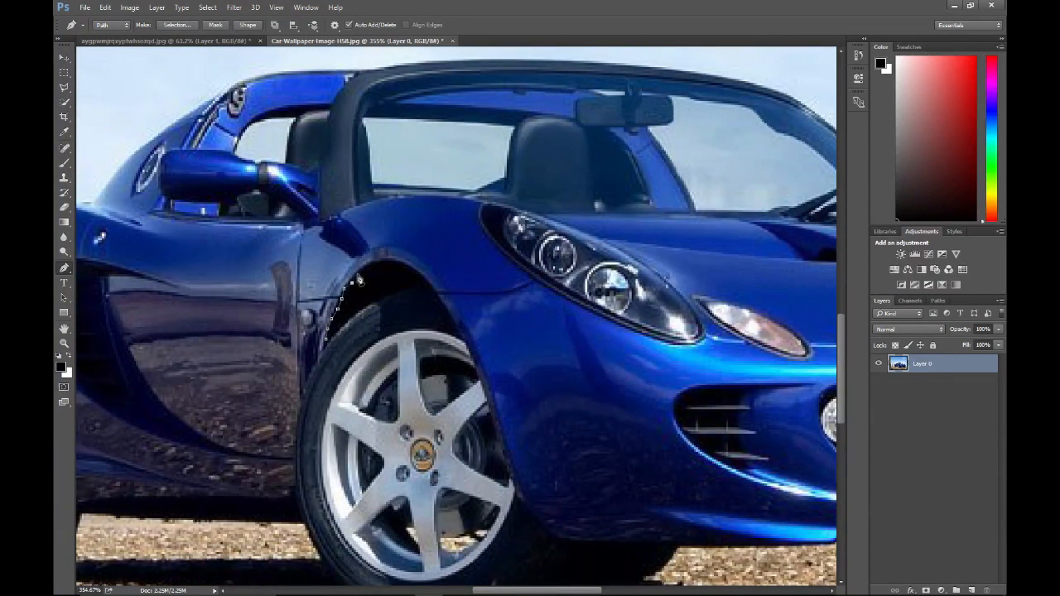
left_click(368, 265)
left_click(373, 263)
left_click(380, 262)
left_click(389, 262)
left_click(400, 261)
scroll(400, 262, "up", 2)
left_click(437, 288)
left_click(451, 307)
left_click(462, 324)
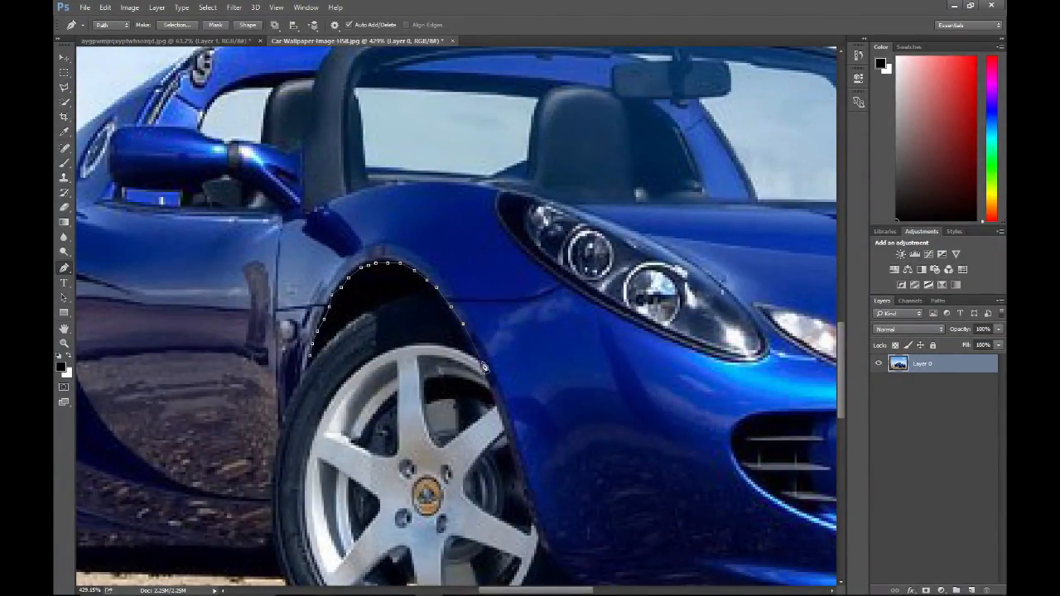
- Continue the path down the front side of the wheel arch to the bumper's lower edge
left_click(483, 364)
left_click(495, 405)
left_click(511, 450)
left_click(524, 497)
left_click(539, 533)
left_click(500, 456)
left_click(512, 468)
left_click(526, 478)
left_click(553, 481)
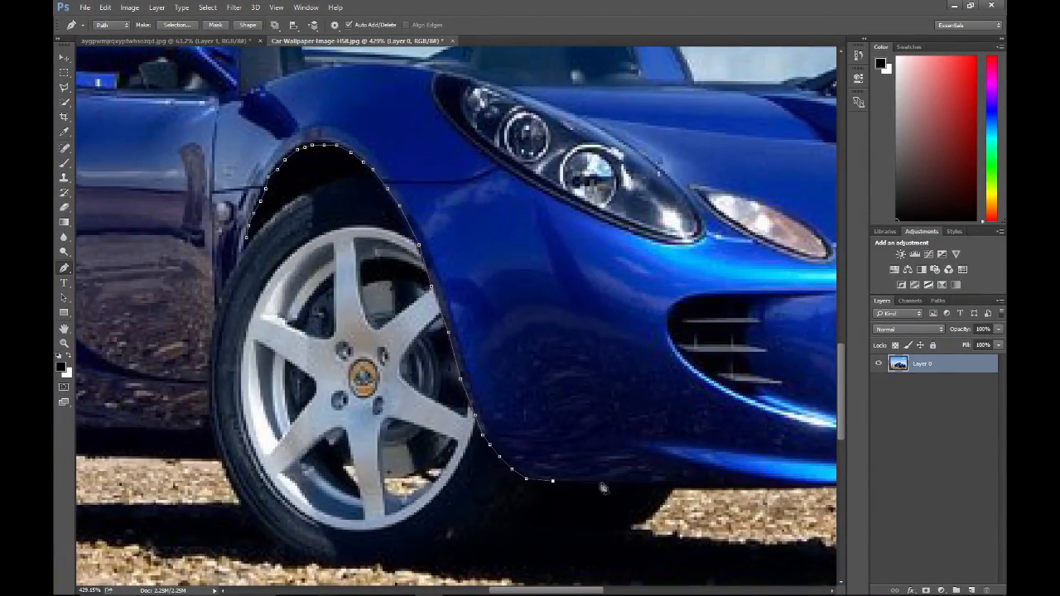
- Trace the path along the front bumper's lower edge, under the ELISE plate, to the far front wheel
left_click(601, 484)
left_click(701, 486)
scroll(702, 486, "right", 2)
left_click(669, 484)
scroll(733, 475, "right", 4)
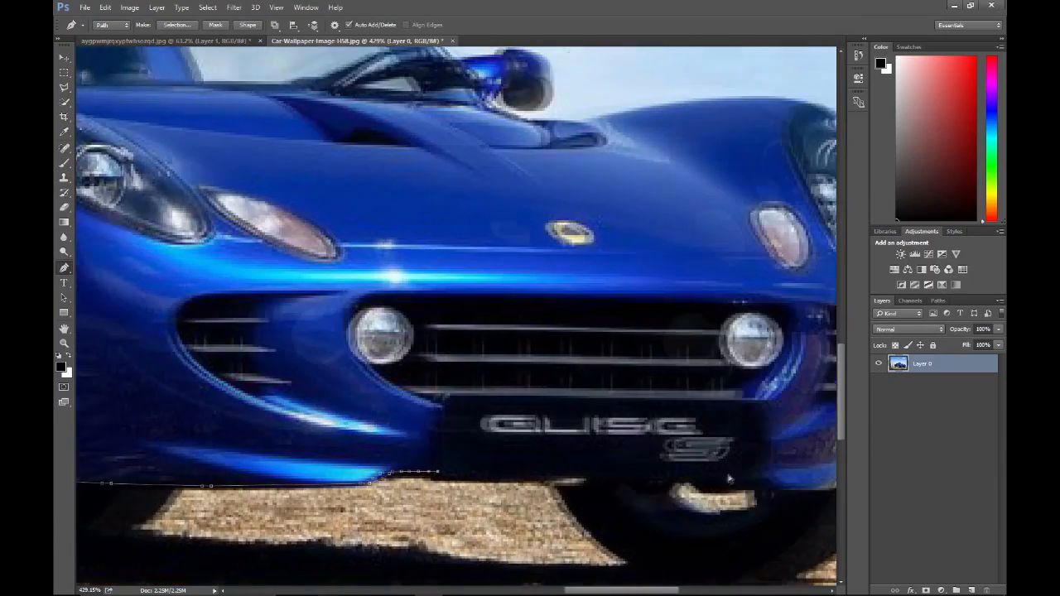
left_click(706, 472)
left_click(711, 483)
left_click(740, 491)
left_click(757, 491)
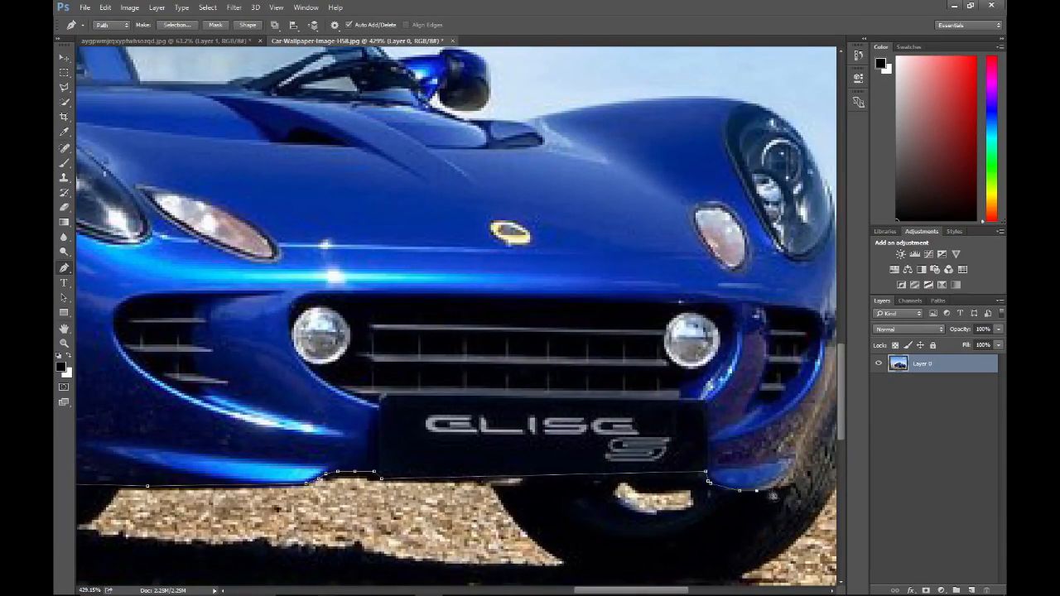
left_click(774, 491)
left_click(789, 489)
- Extend the path up the body edge beside the far front wheel and around the outside of the canvas
scroll(789, 489, "right", 2)
left_click(665, 452)
left_click(676, 432)
left_click(684, 412)
left_click(695, 397)
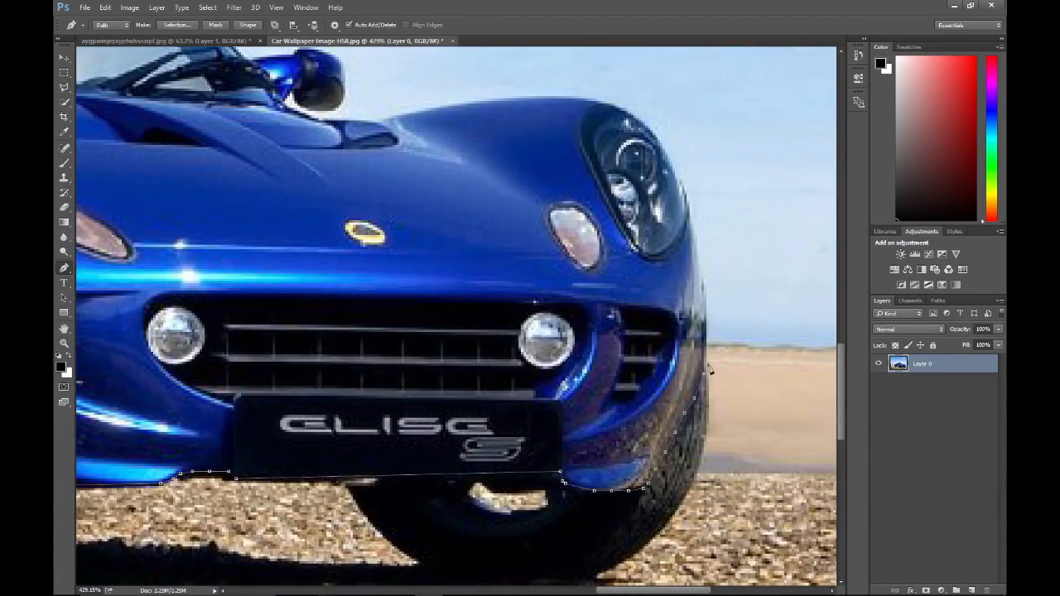
scroll(707, 364, "down", 4)
scroll(710, 368, "up", 2)
scroll(706, 374, "right", 1)
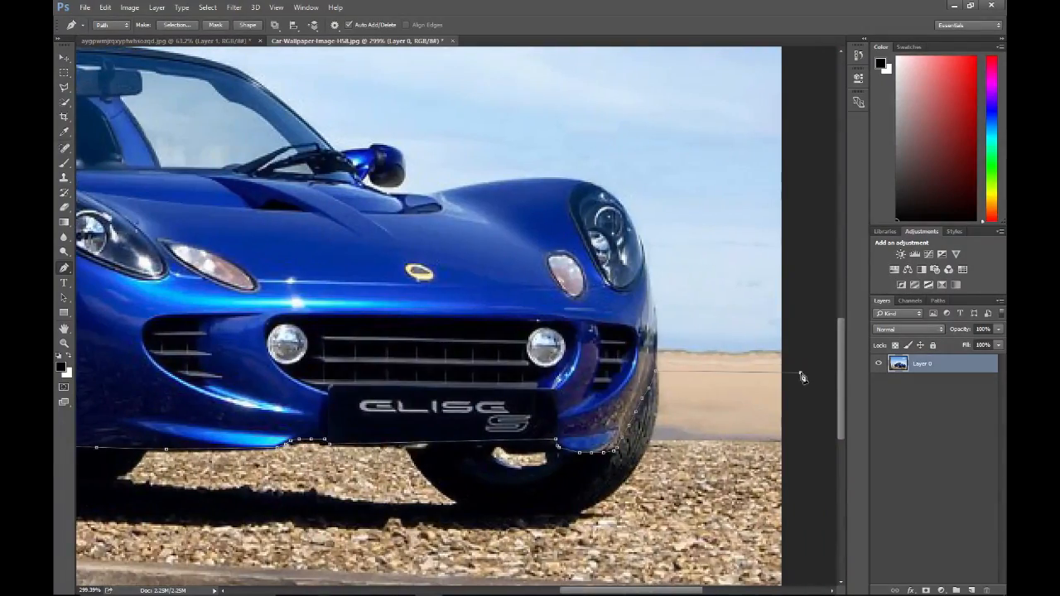
scroll(799, 374, "down", 3)
scroll(130, 449, "up", 3)
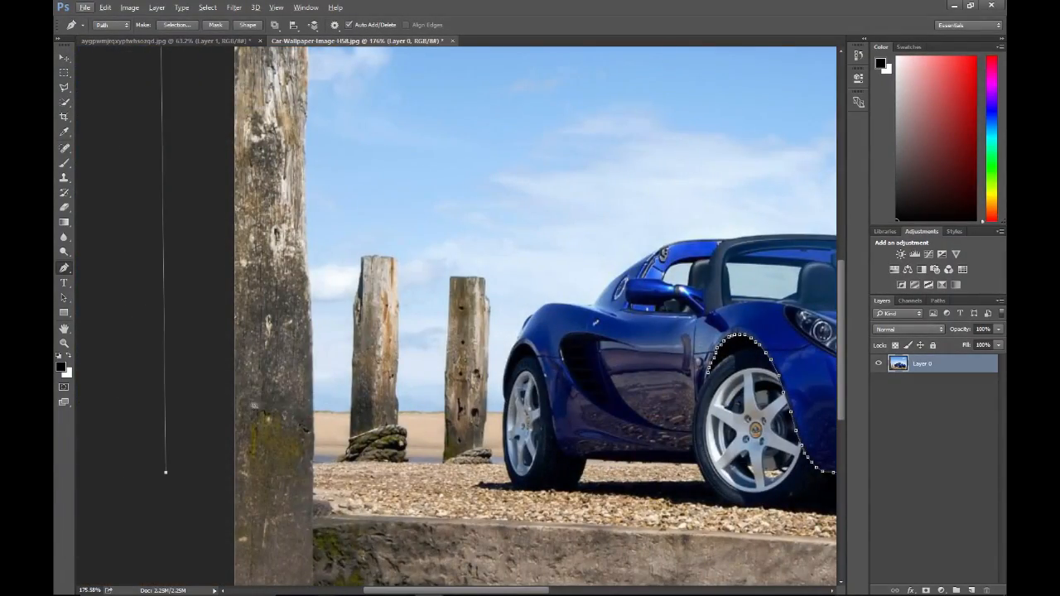
- Trace the path over the rear wheel arch and down to the bottom of the body behind the wheel
scroll(506, 398, "up", 2)
left_click(504, 374)
left_click(505, 362)
left_click(507, 351)
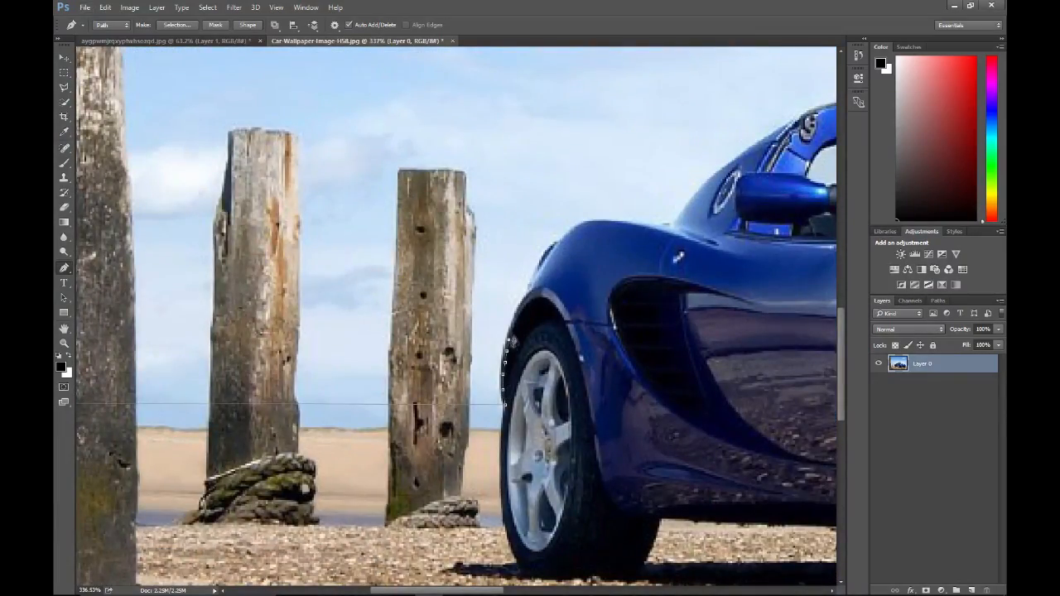
left_click(514, 329)
left_click(521, 314)
left_click(528, 305)
left_click(541, 299)
left_click(555, 308)
left_click(568, 327)
left_click(575, 349)
left_click(583, 374)
left_click(589, 406)
left_click(595, 435)
left_click(601, 470)
left_click(618, 506)
left_click(643, 513)
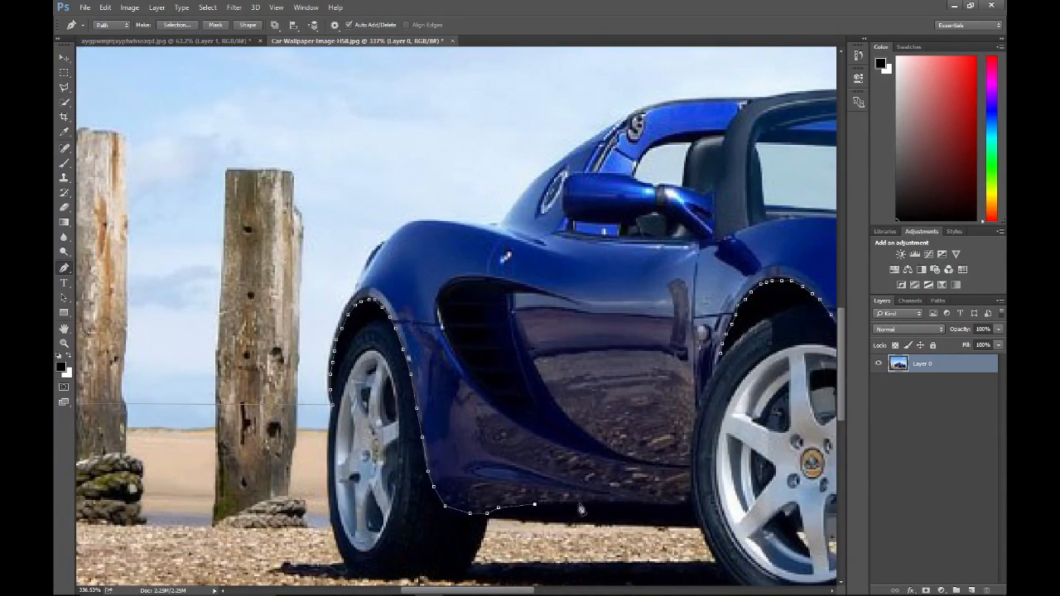
- Continue the path along the side sill and up beside the front wheel, closing it at its starting point
left_click(583, 503)
left_click(647, 502)
left_click(684, 497)
left_click(692, 471)
left_click(694, 435)
left_click(701, 407)
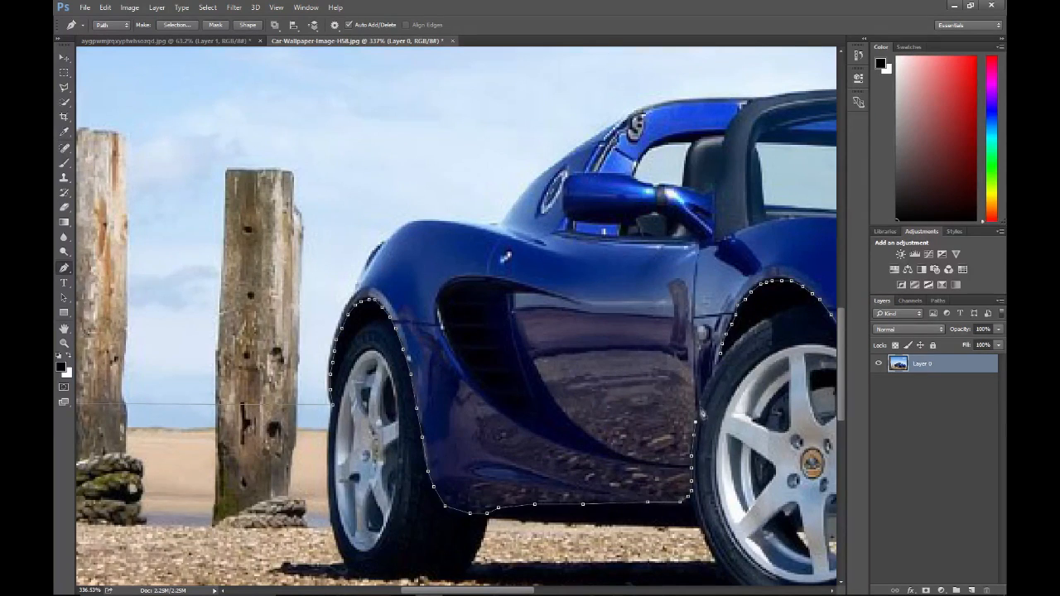
left_click(710, 386)
left_click(716, 370)
left_click(720, 355)
- Make a new anti-aliased selection from the closed path around the blue car body
right_click(620, 354)
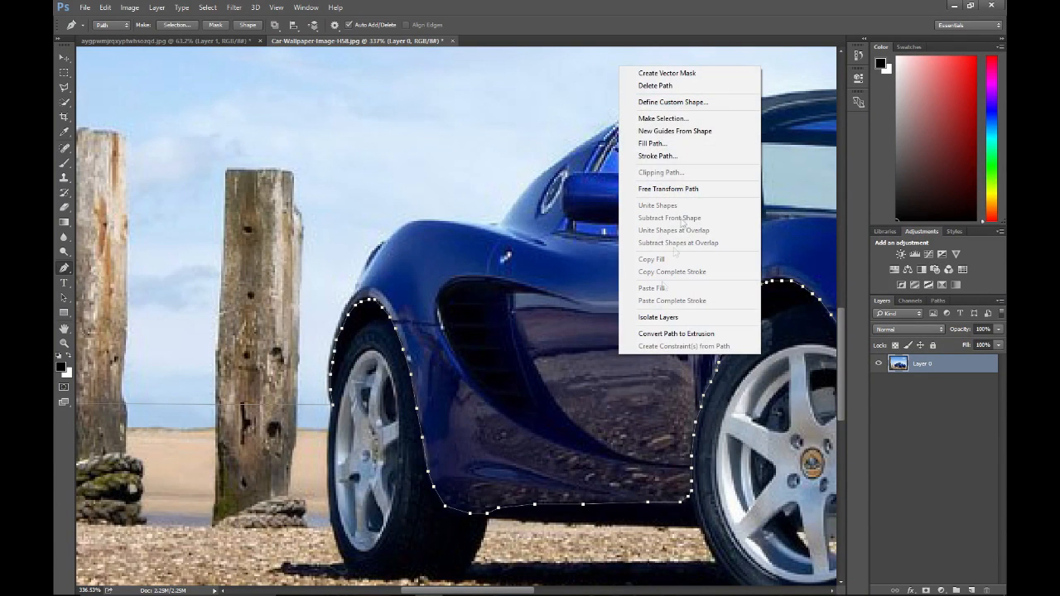
left_click(685, 119)
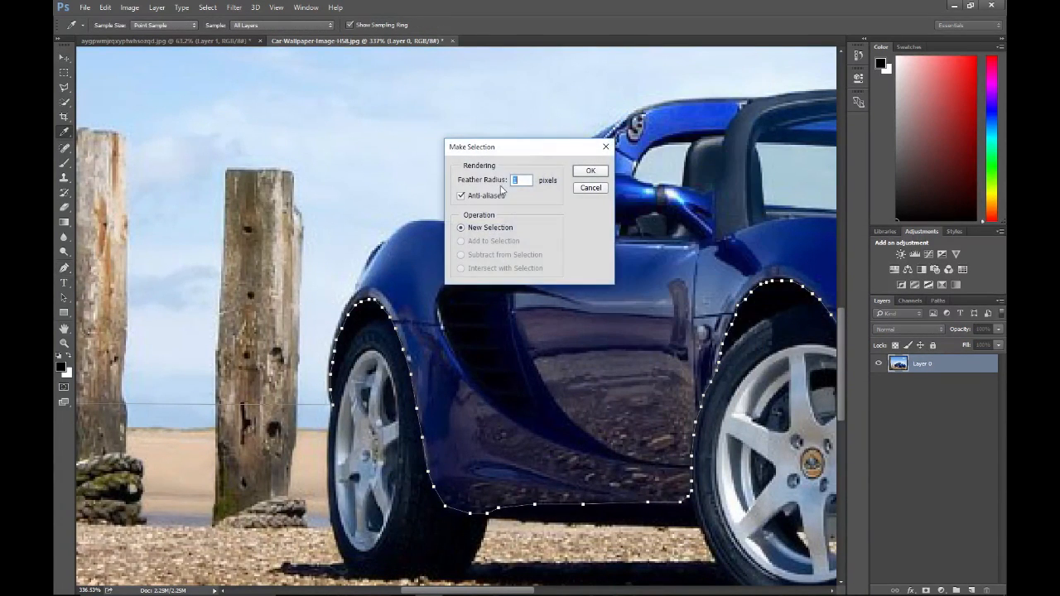
left_click(591, 172)
- Copy the selected blue car body and background to a new layer with Layer Via Copy
key("m")
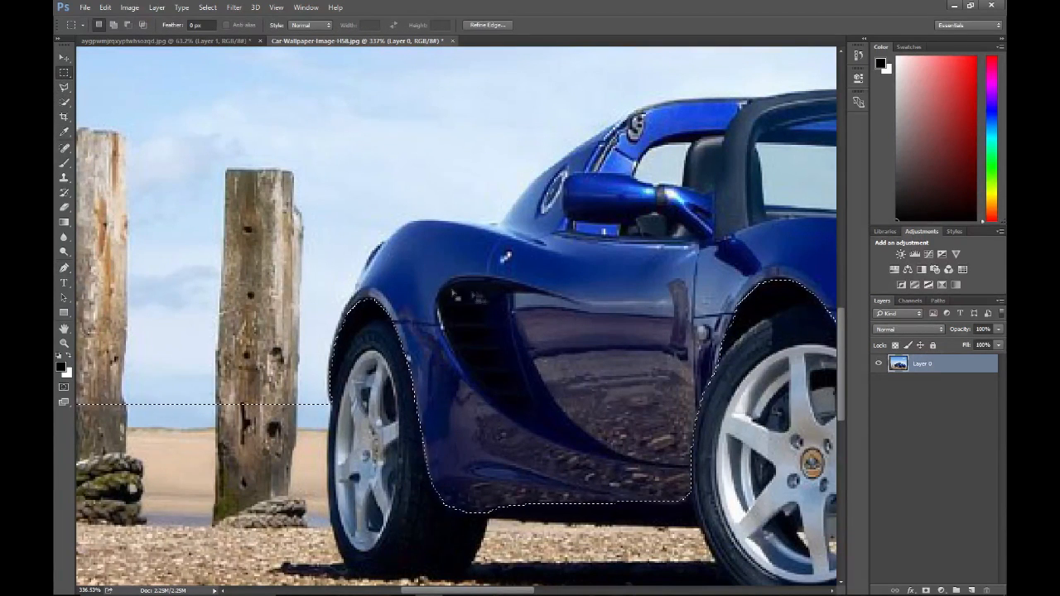
right_click(482, 293)
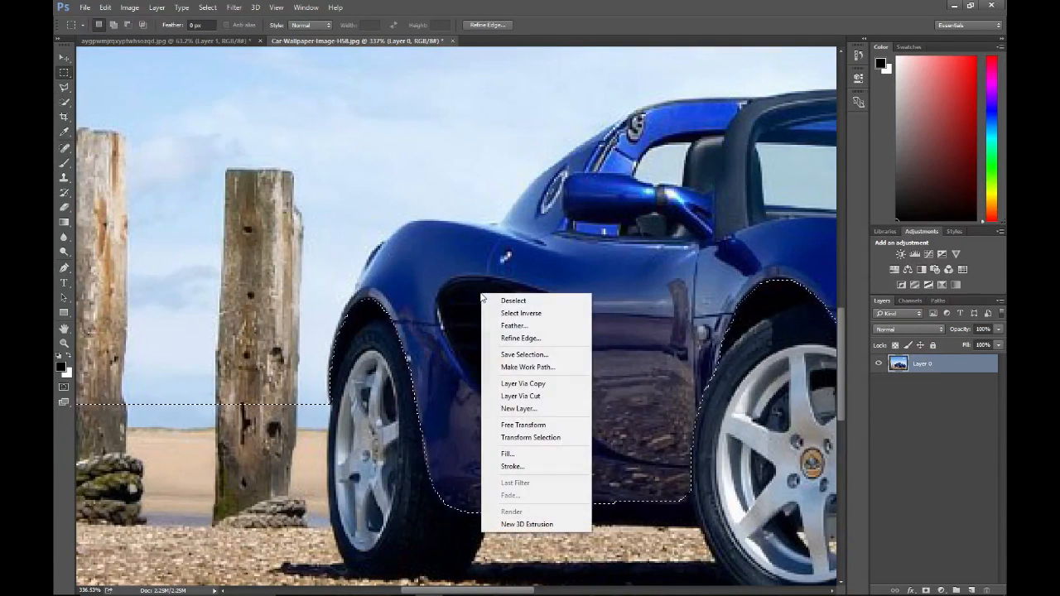
left_click(537, 385)
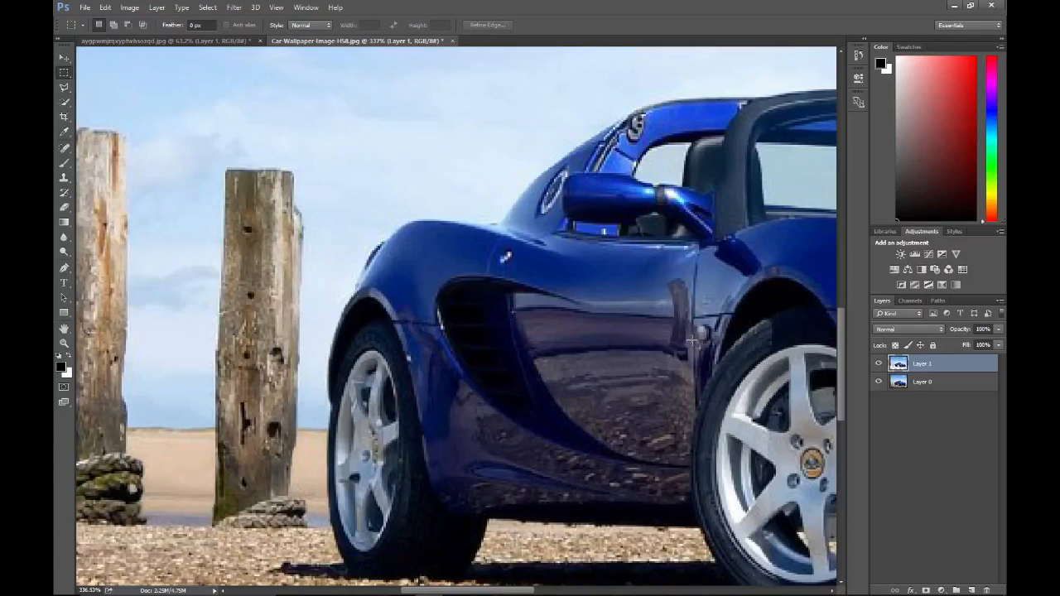
scroll(692, 339, "down", 3)
scroll(737, 341, "down", 2)
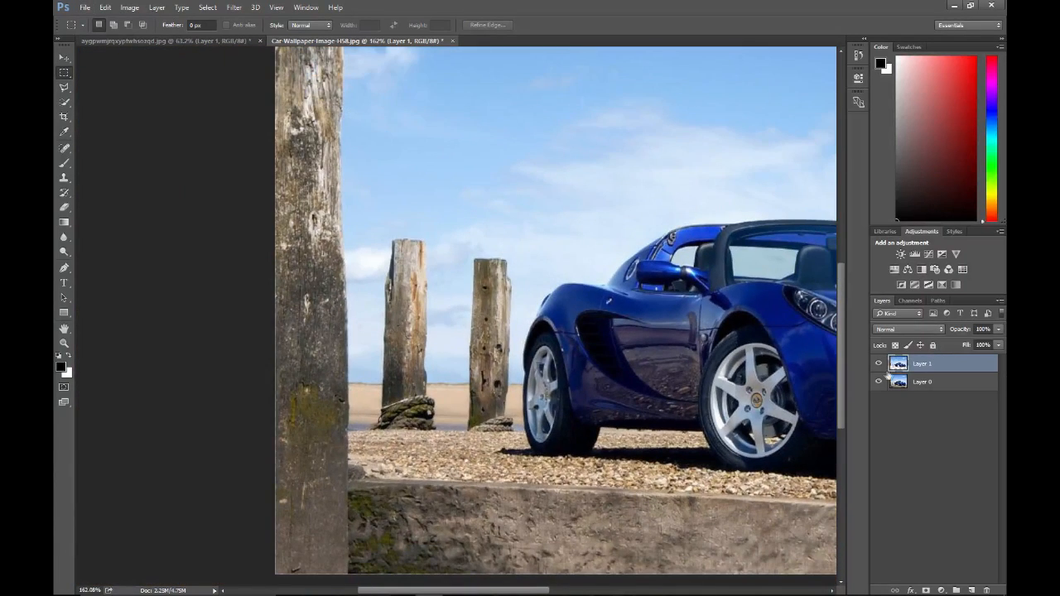
- Move the copied blue car body and background layer straight down slightly so the body sits lower over the wheels
left_click(66, 61)
scroll(574, 327, "down", 2)
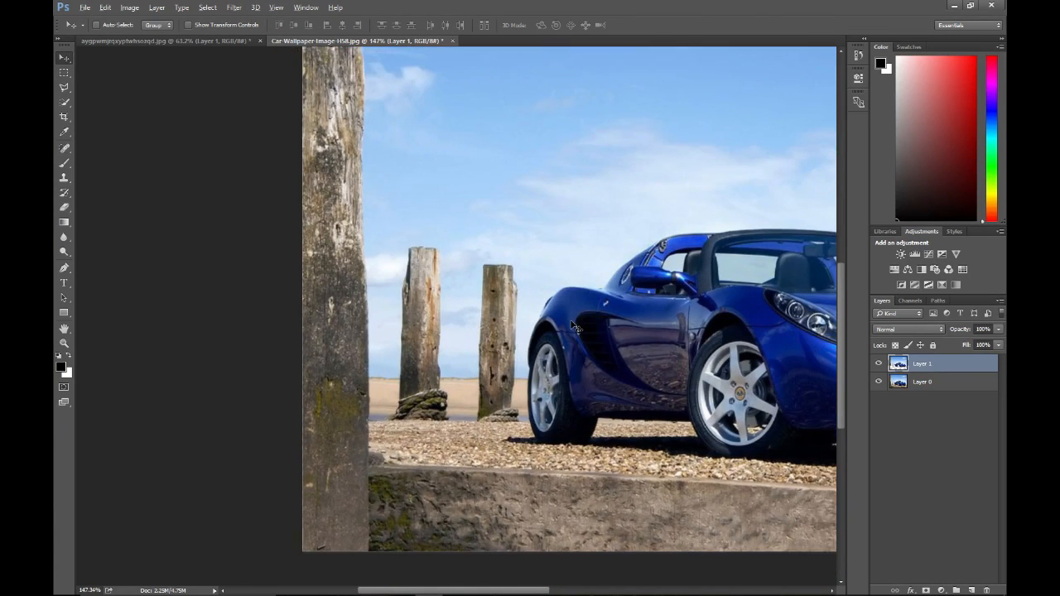
scroll(575, 328, "down", 3)
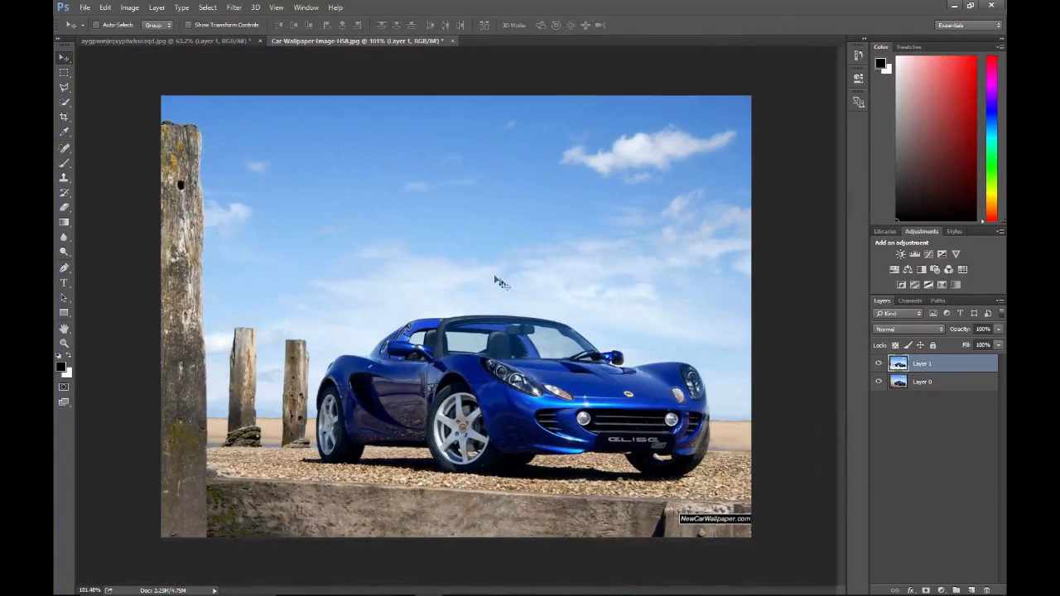
left_click_drag(488, 278, 487, 281)
left_click(64, 74)
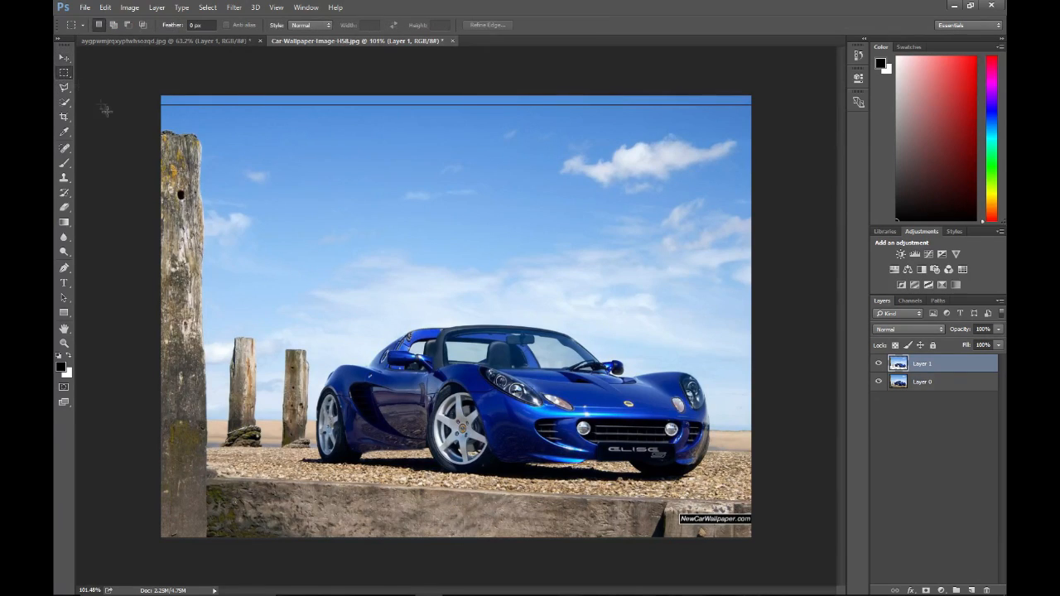
- Compare the lowered body with the original ride height at the car's front and rear by hiding and showing Layer 1
scroll(460, 339, "up", 5)
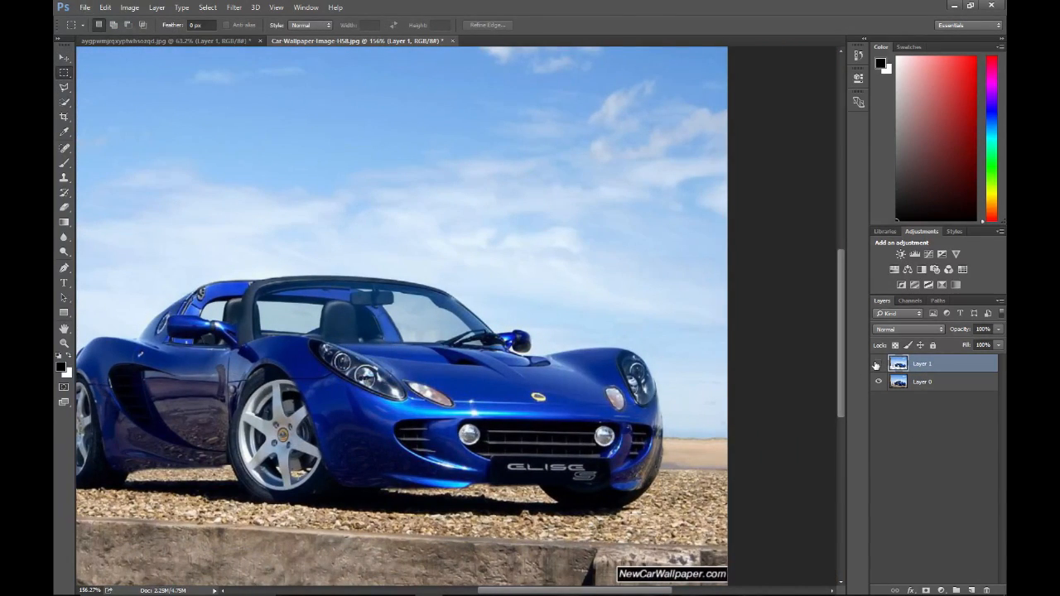
left_click(876, 365)
left_click(876, 366)
left_click(876, 365)
left_click(876, 365)
left_click(876, 366)
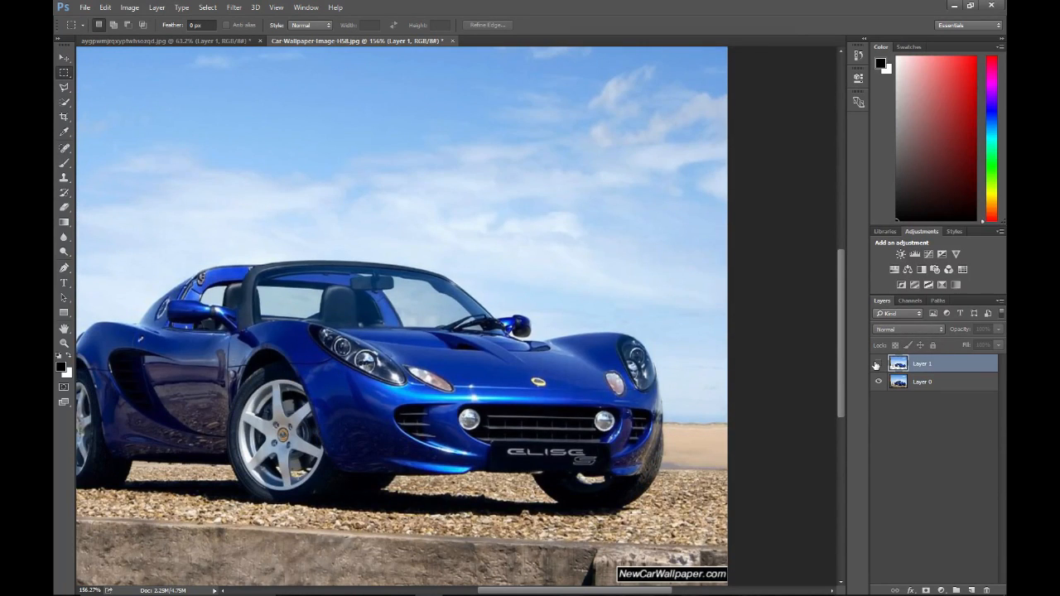
left_click(876, 365)
left_click(876, 365)
left_click(876, 365)
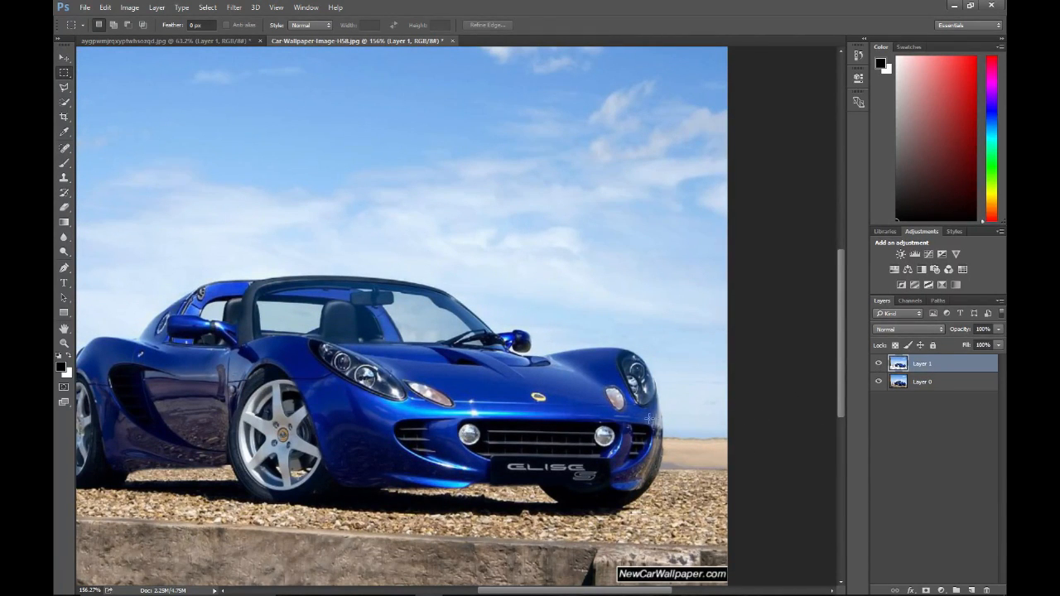
left_click(876, 365)
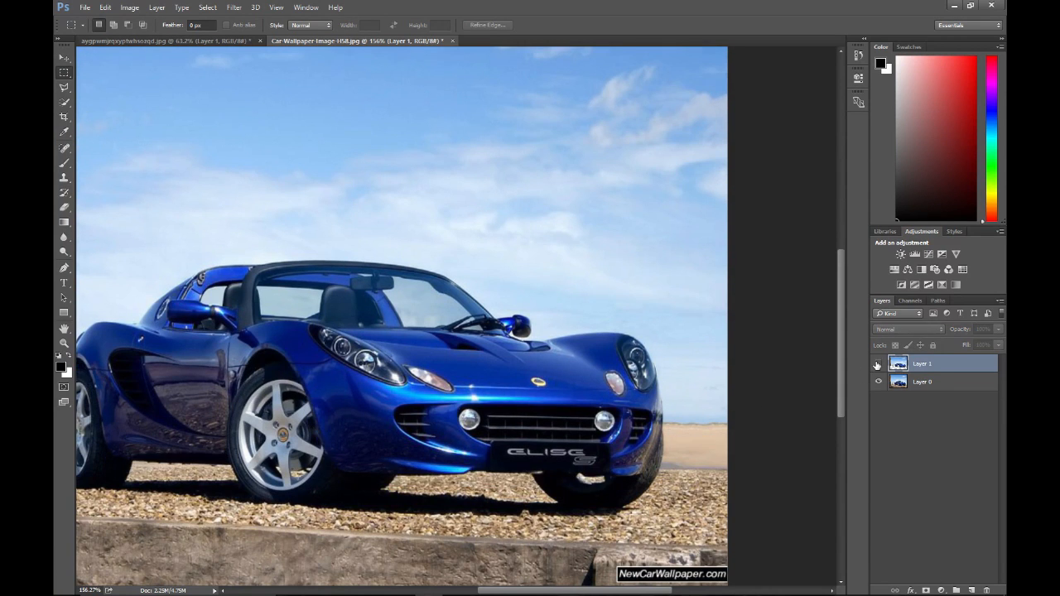
left_click(876, 365)
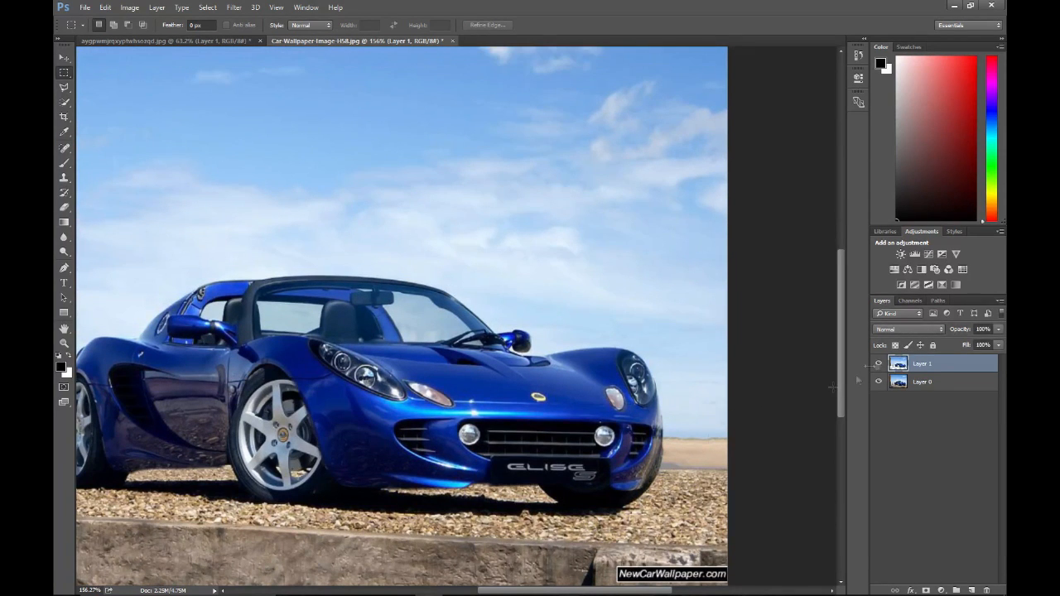
left_click(878, 364)
left_click(878, 364)
left_click(878, 364)
left_click(878, 364)
left_click_drag(522, 591, 409, 582)
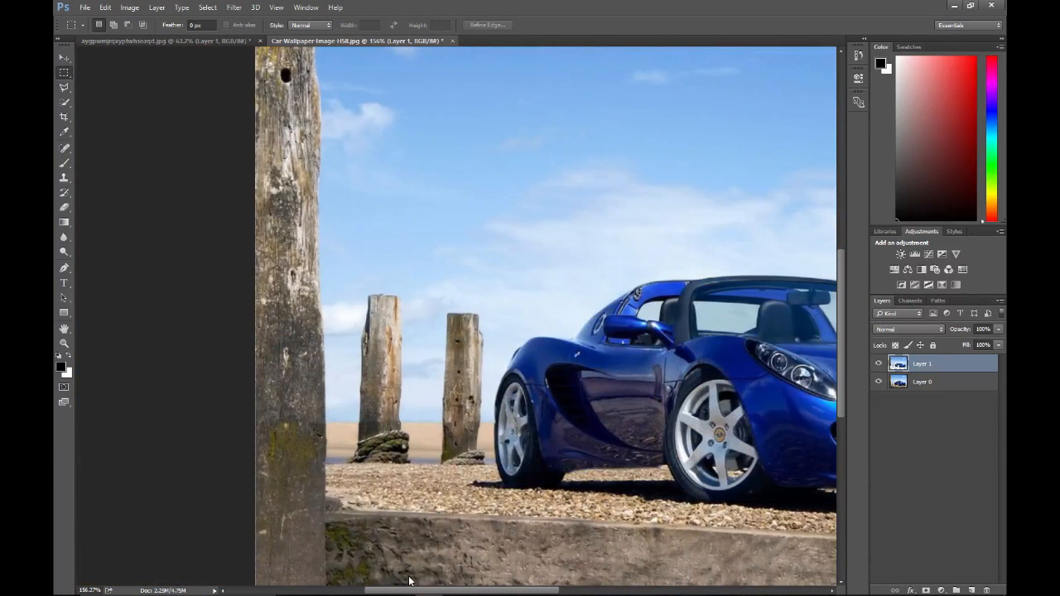
left_click(881, 364)
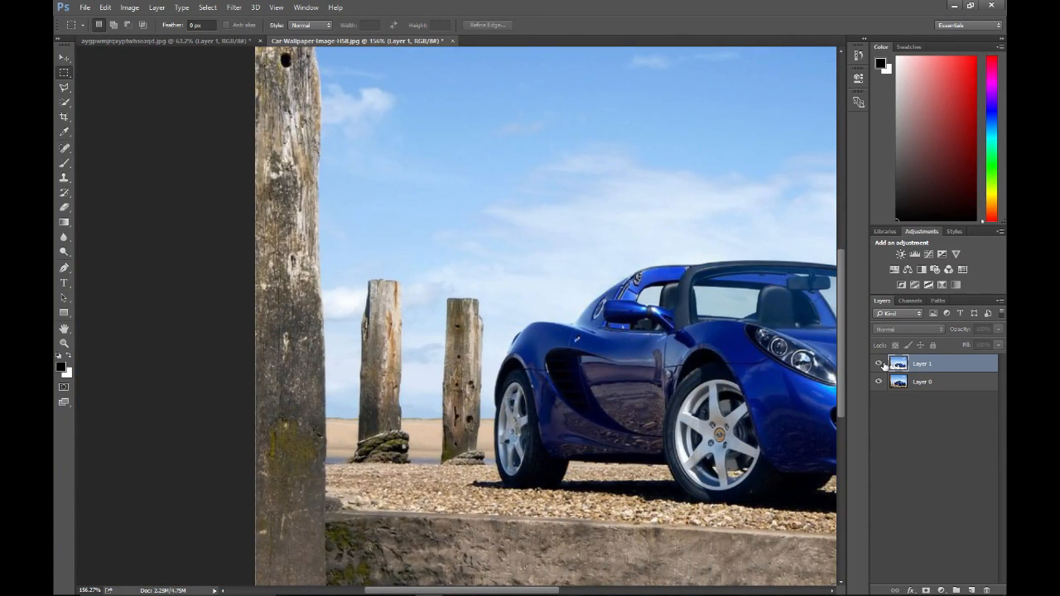
left_click(881, 365)
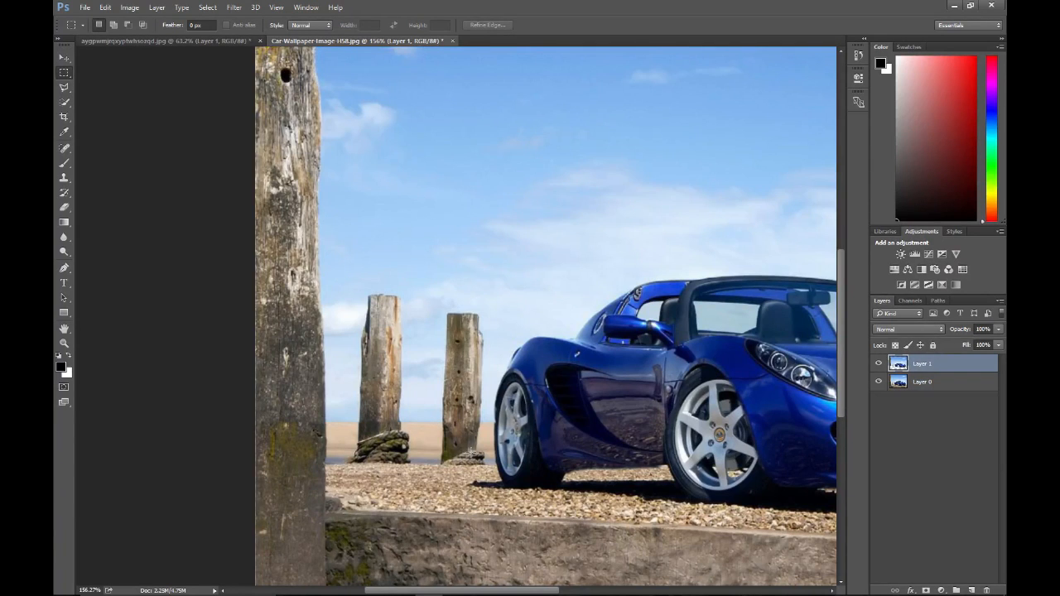
- Set up the Eraser with a 10 px brush and compare the wooden posts' base area with Layer 1 hidden and shown
scroll(411, 429, "up", 2)
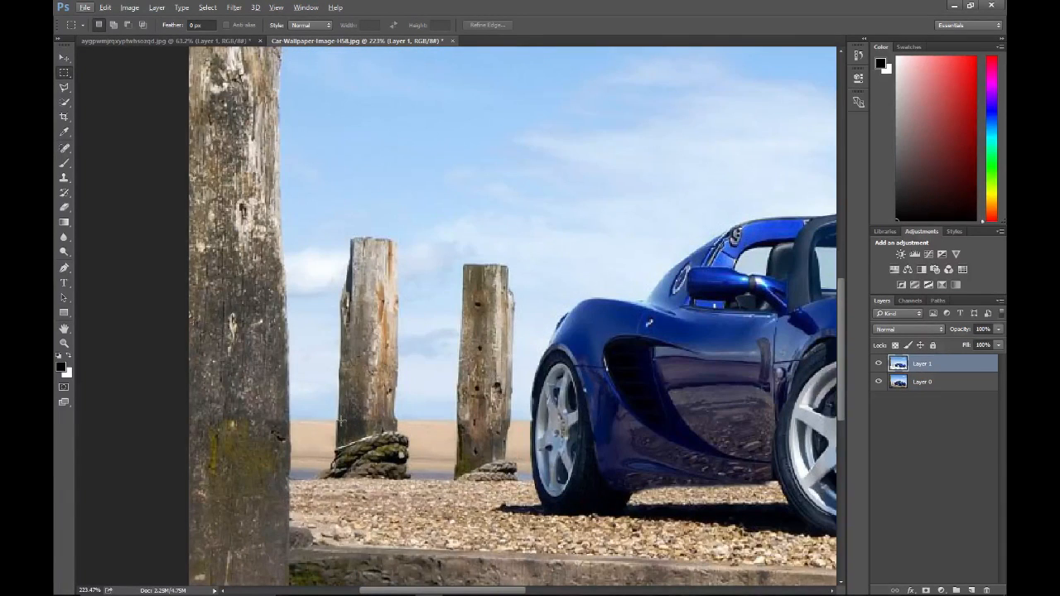
left_click(63, 207)
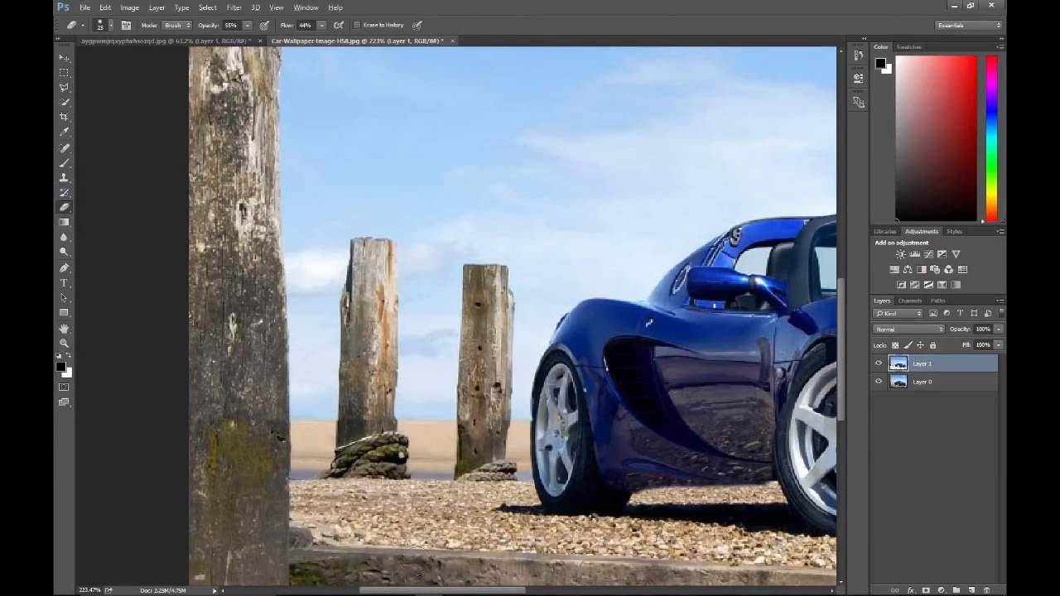
scroll(315, 342, "up", 3)
scroll(314, 342, "up", 2)
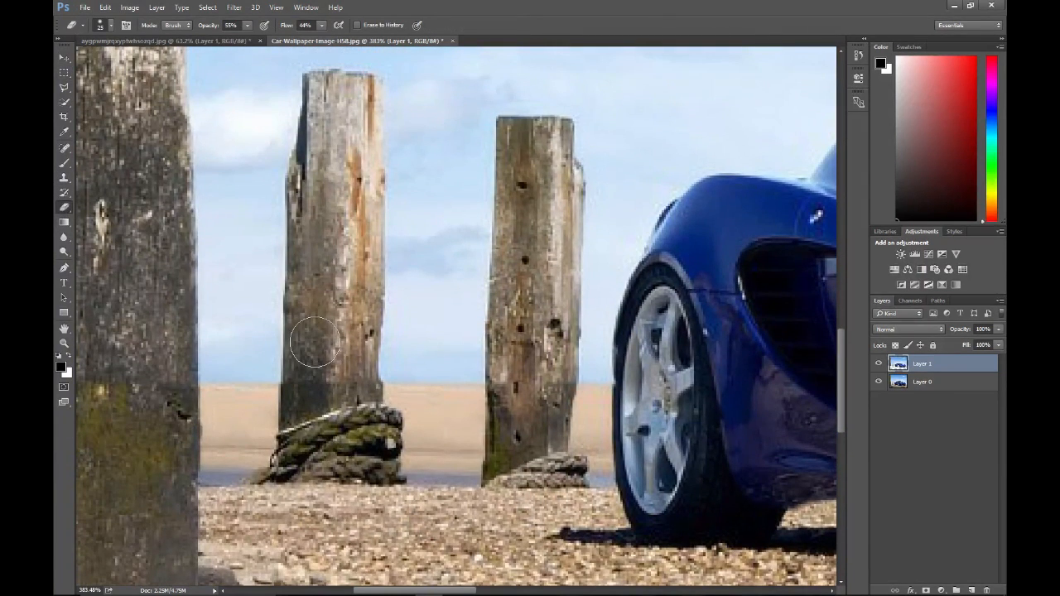
key("bracketleft")
key("bracketleft")
left_click(880, 365)
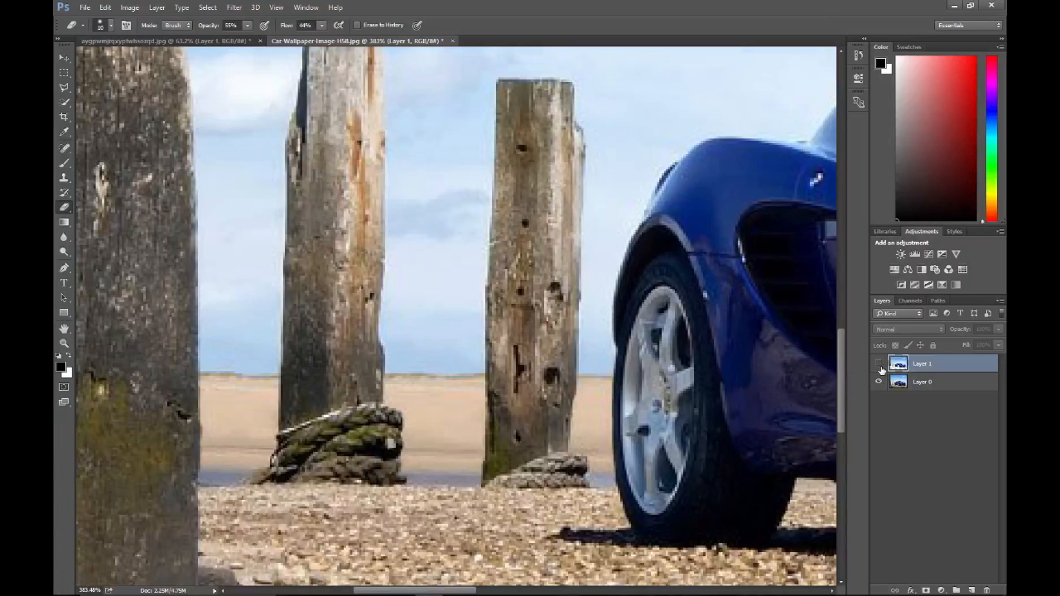
left_click(880, 365)
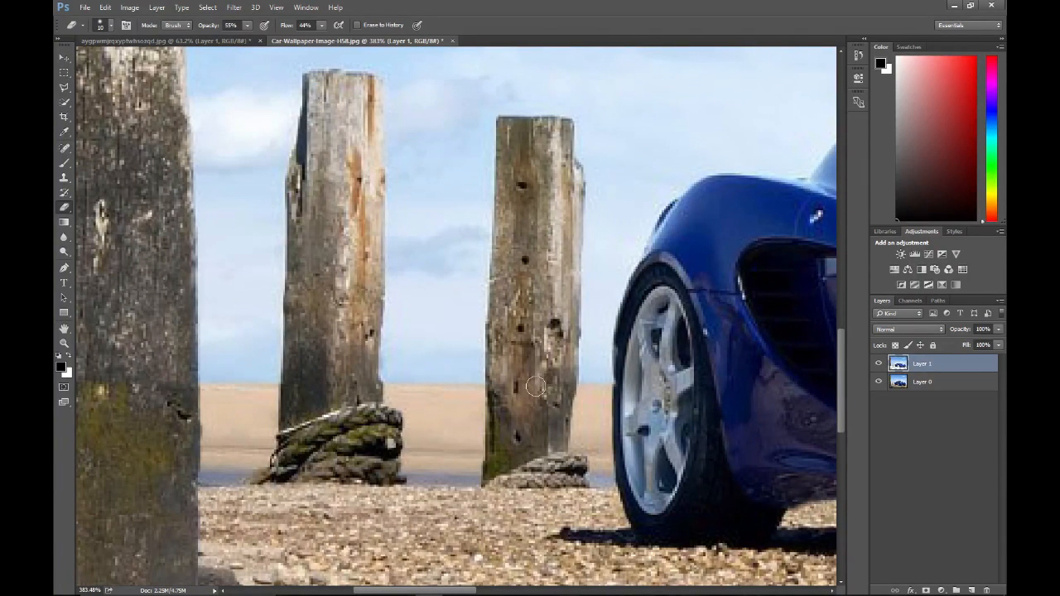
scroll(453, 420, "left", 2)
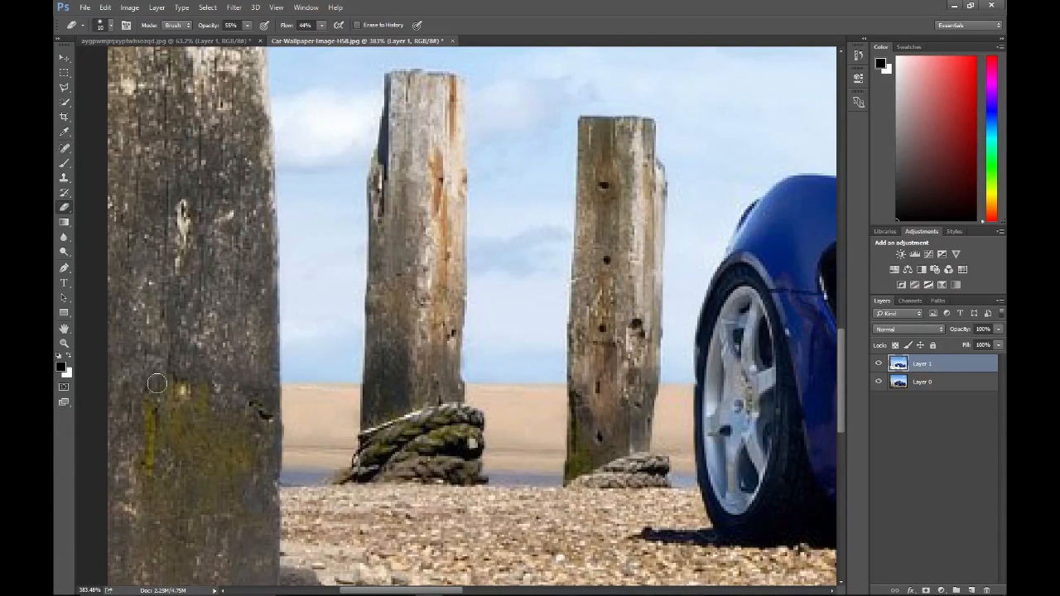
- Crop away the upper part of the sky, including the seam line left along the image's top edge
key("ctrl+0")
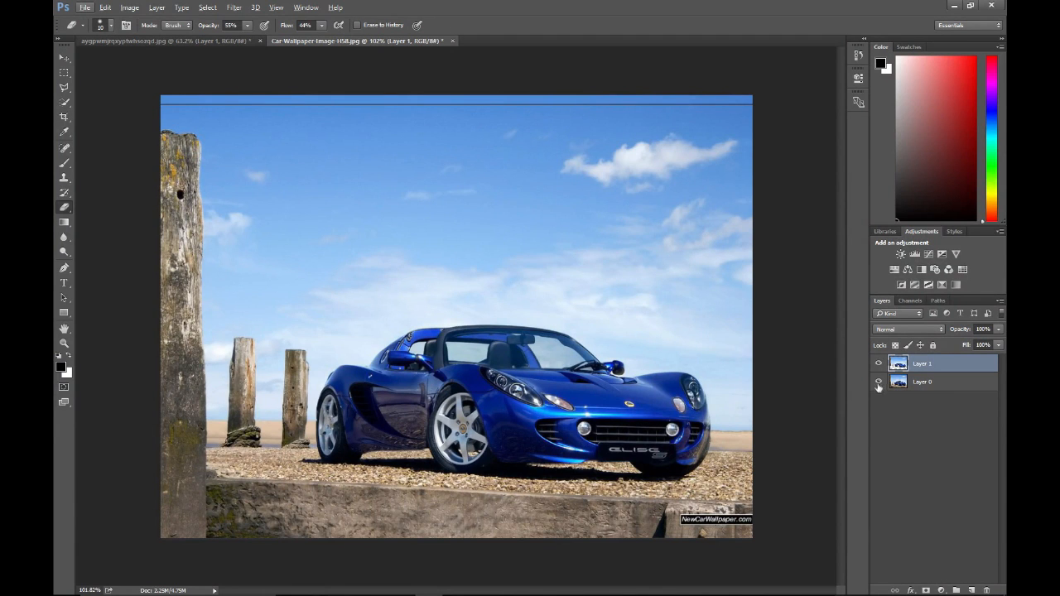
left_click(63, 117)
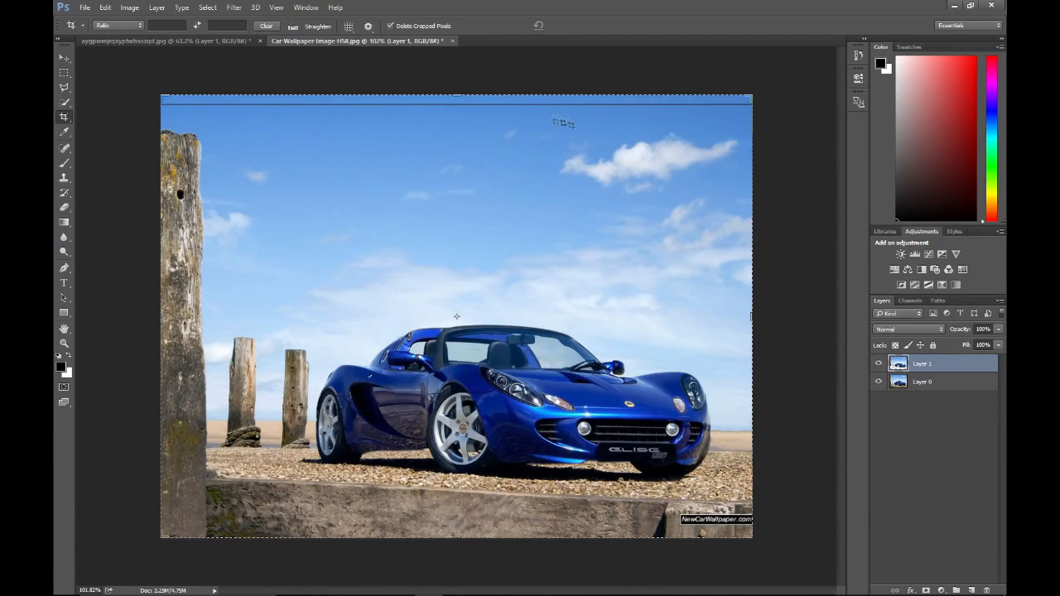
mouse_move(460, 96)
left_mouse_down()
mouse_move(457, 167)
mouse_move(458, 142)
left_mouse_up()
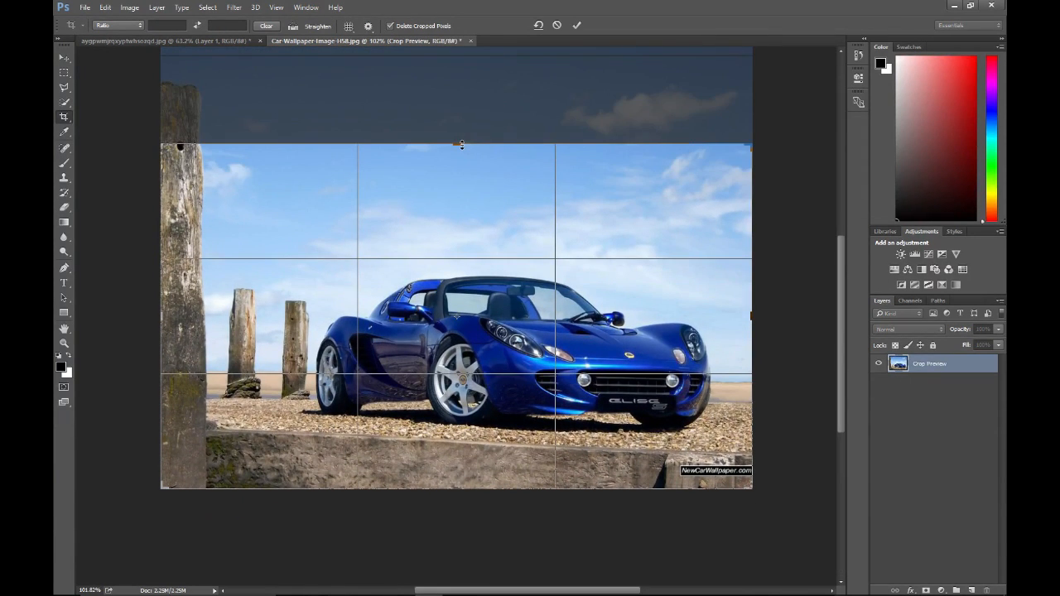
key("Return")
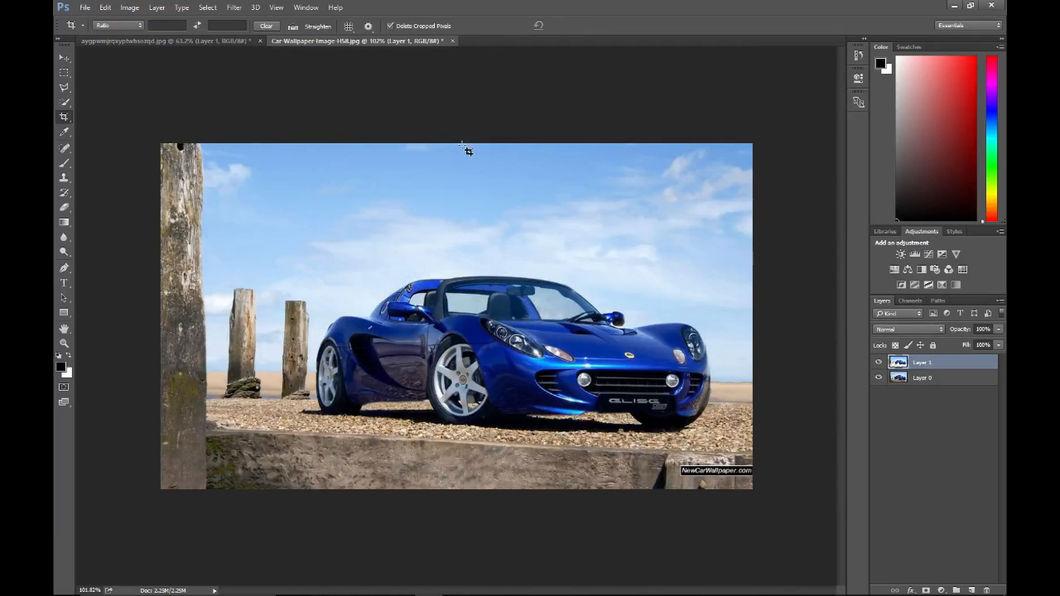